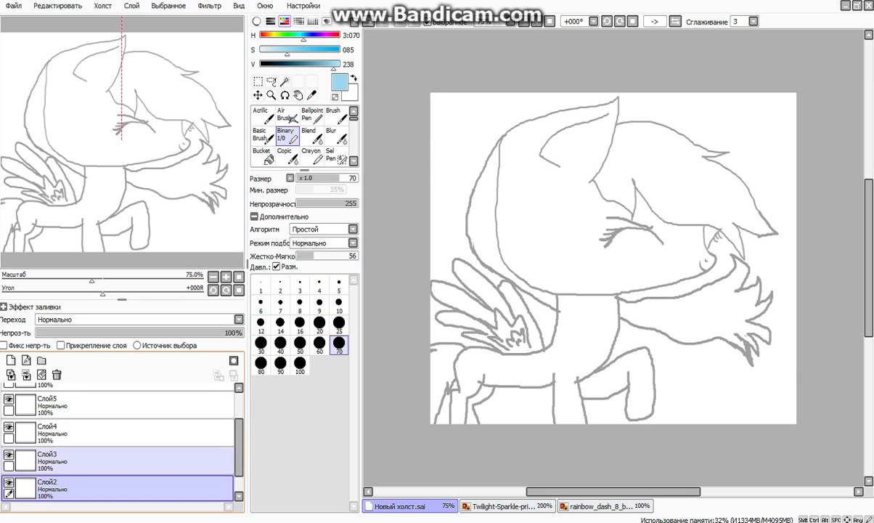
Move the layer Слой2 beneath the sketch layer Слой1
{"action": "key", "text": "ctrl+plus"}
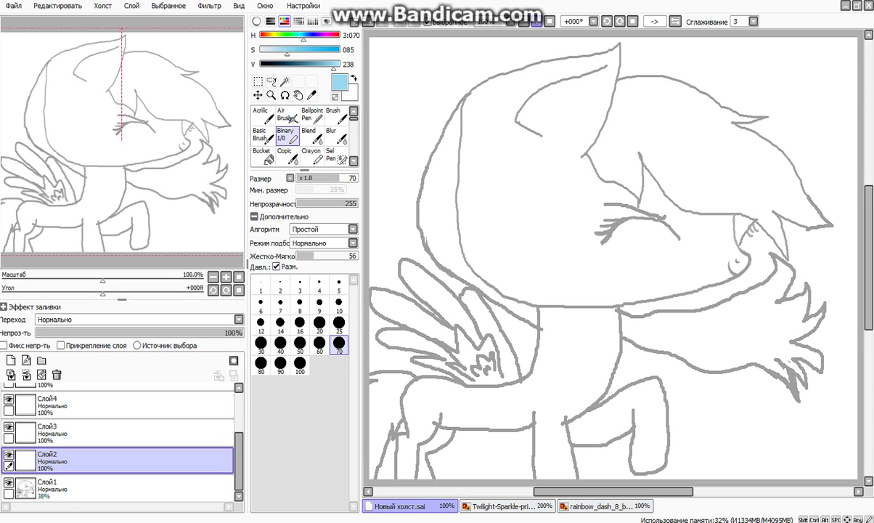
{"action": "left_click", "coordinate": [488, 138]}
{"action": "mouse_move", "coordinate": [487, 139]}
{"action": "left_mouse_down"}
{"action": "mouse_move", "coordinate": [479, 191]}
{"action": "mouse_move", "coordinate": [485, 170]}
{"action": "left_mouse_up"}
{"action": "left_click", "coordinate": [369, 22]}
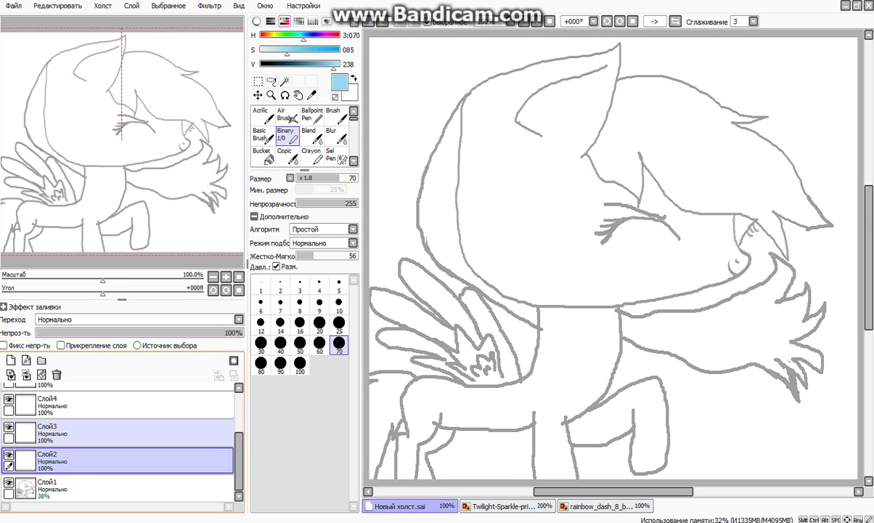
{"action": "left_click_drag", "start_coordinate": [120, 459], "coordinate": [120, 494]}
{"action": "left_click_drag", "start_coordinate": [66, 487], "coordinate": [65, 488]}
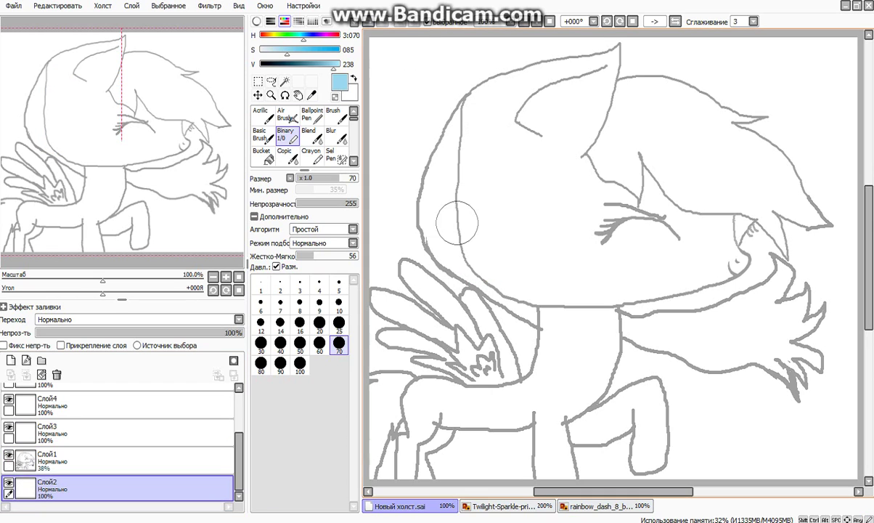
Paint light blue over the head on Слой2 with the Binary brush, and clear the pale muzzle patch on Слой1 with a transparent Bucket fill
{"action": "mouse_move", "coordinate": [494, 145]}
{"action": "left_mouse_down"}
{"action": "mouse_move", "coordinate": [483, 188]}
{"action": "mouse_move", "coordinate": [447, 231]}
{"action": "mouse_move", "coordinate": [499, 70]}
{"action": "mouse_move", "coordinate": [559, 54]}
{"action": "mouse_move", "coordinate": [585, 88]}
{"action": "mouse_move", "coordinate": [601, 145]}
{"action": "mouse_move", "coordinate": [505, 140]}
{"action": "mouse_move", "coordinate": [559, 181]}
{"action": "mouse_move", "coordinate": [576, 160]}
{"action": "mouse_move", "coordinate": [719, 192]}
{"action": "mouse_move", "coordinate": [659, 221]}
{"action": "mouse_move", "coordinate": [400, 304]}
{"action": "mouse_move", "coordinate": [813, 179]}
{"action": "mouse_move", "coordinate": [835, 133]}
{"action": "left_mouse_up"}
{"action": "left_click", "coordinate": [109, 460]}
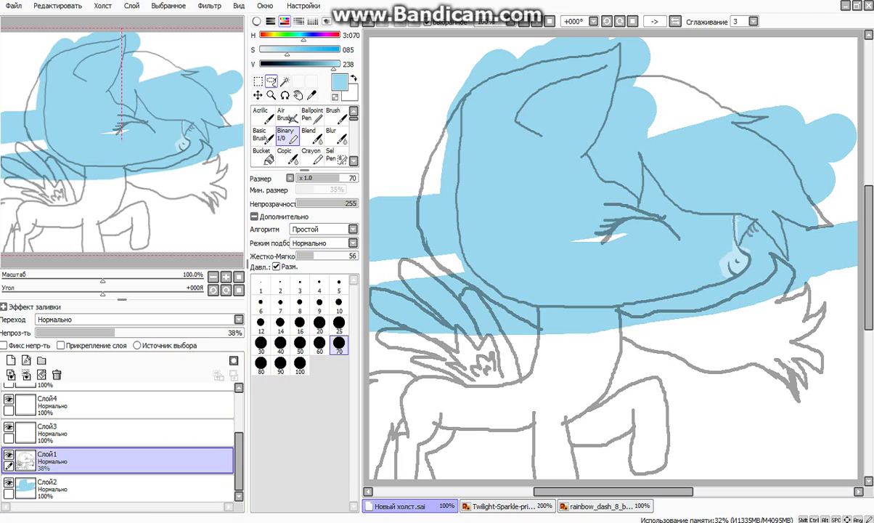
{"action": "left_click", "coordinate": [263, 155]}
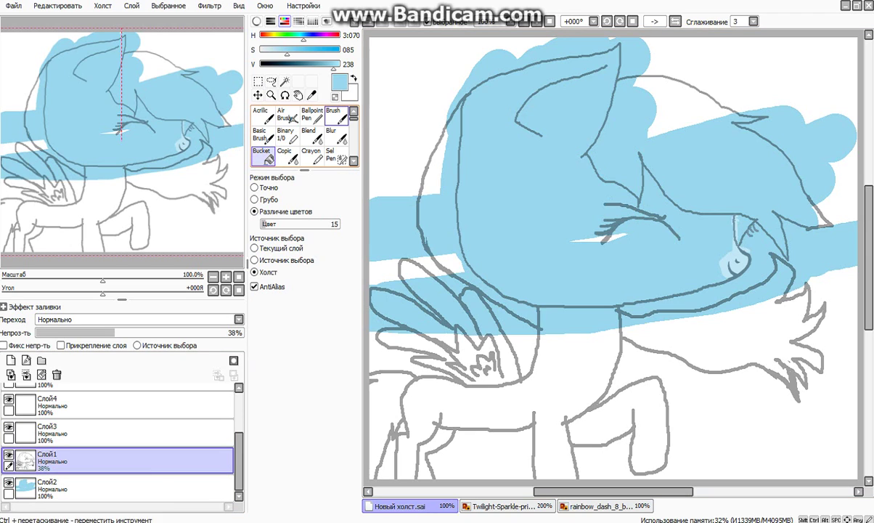
{"action": "left_click", "coordinate": [728, 261]}
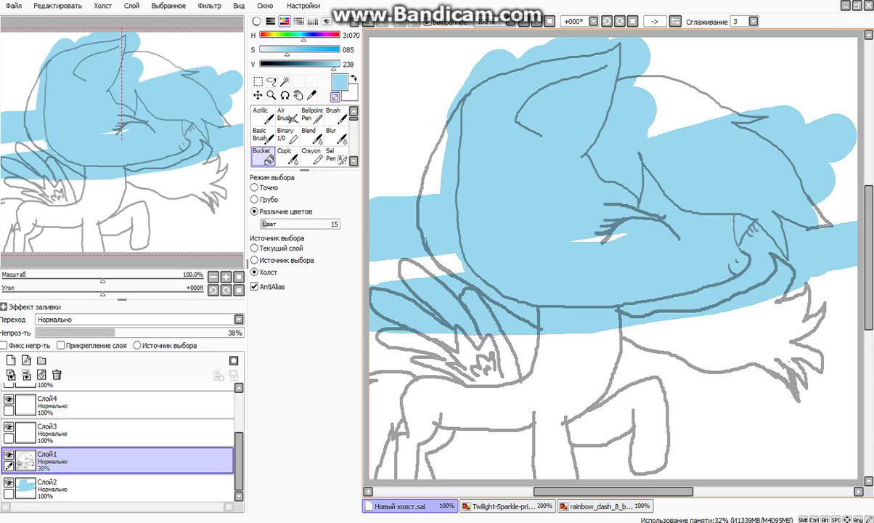
Cover the rest of the canvas in light blue on Слой2 with the size 70 Binary brush
{"action": "left_click", "coordinate": [72, 487]}
{"action": "left_click", "coordinate": [286, 134]}
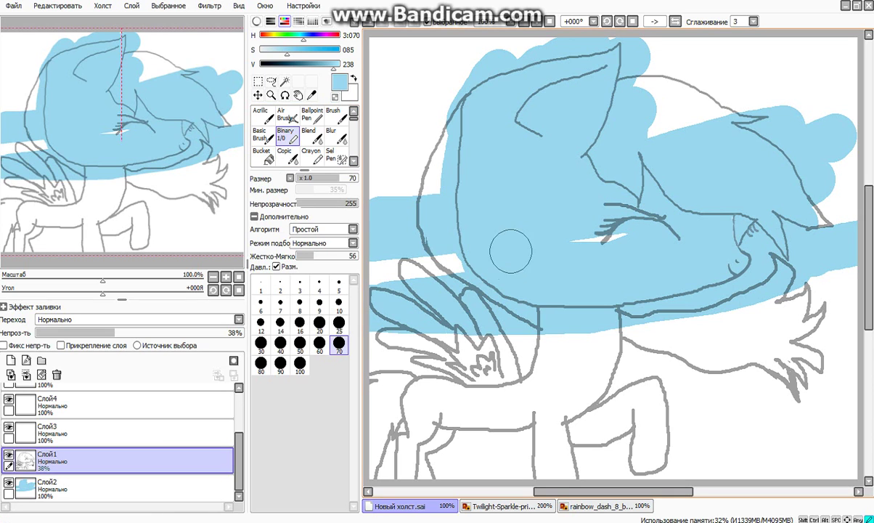
{"action": "mouse_move", "coordinate": [570, 272]}
{"action": "left_mouse_down"}
{"action": "mouse_move", "coordinate": [816, 358]}
{"action": "mouse_move", "coordinate": [374, 465]}
{"action": "left_mouse_up"}
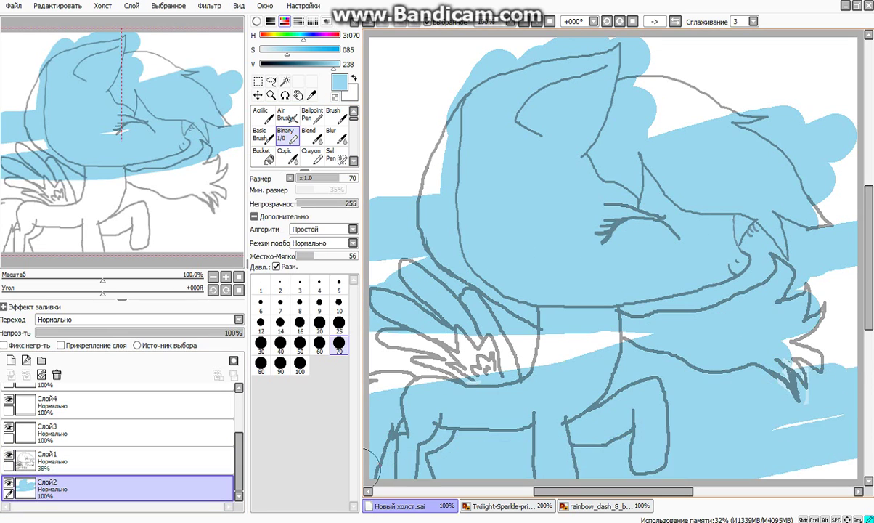
{"action": "mouse_move", "coordinate": [563, 397]}
{"action": "left_mouse_down"}
{"action": "mouse_move", "coordinate": [377, 337]}
{"action": "mouse_move", "coordinate": [367, 320]}
{"action": "left_mouse_up"}
{"action": "mouse_move", "coordinate": [393, 178]}
{"action": "left_mouse_down"}
{"action": "mouse_move", "coordinate": [385, 145]}
{"action": "mouse_move", "coordinate": [456, 44]}
{"action": "mouse_move", "coordinate": [690, 51]}
{"action": "mouse_move", "coordinate": [639, 80]}
{"action": "mouse_move", "coordinate": [798, 43]}
{"action": "mouse_move", "coordinate": [868, 163]}
{"action": "mouse_move", "coordinate": [813, 458]}
{"action": "left_mouse_up"}
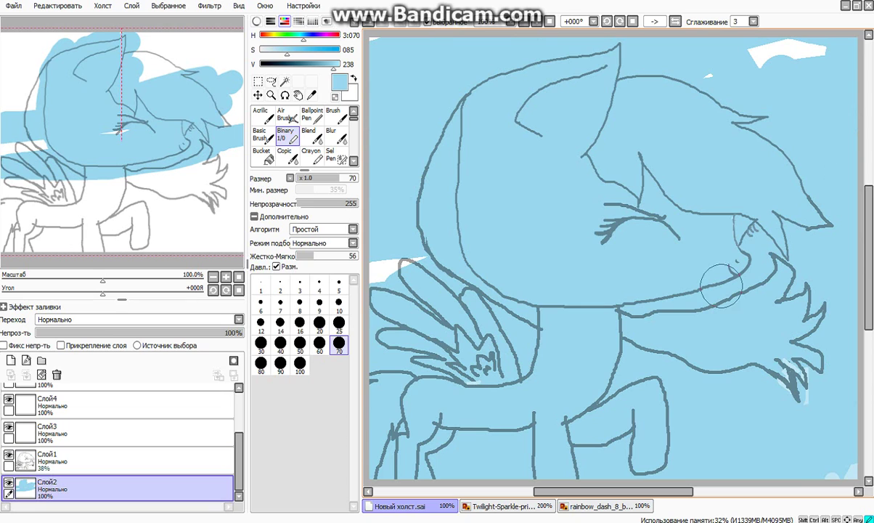
{"action": "left_click_drag", "start_coordinate": [721, 285], "coordinate": [595, 201]}
{"action": "left_click_drag", "start_coordinate": [786, 341], "coordinate": [521, 75]}
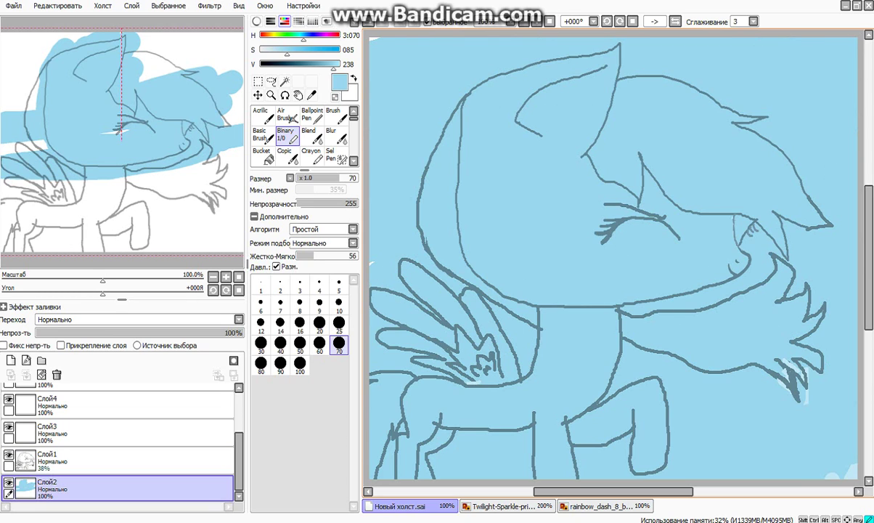
Clear the leftover pale patches around the lower hair tips on Слой1 with transparent Bucket fills
{"action": "left_click", "coordinate": [73, 458]}
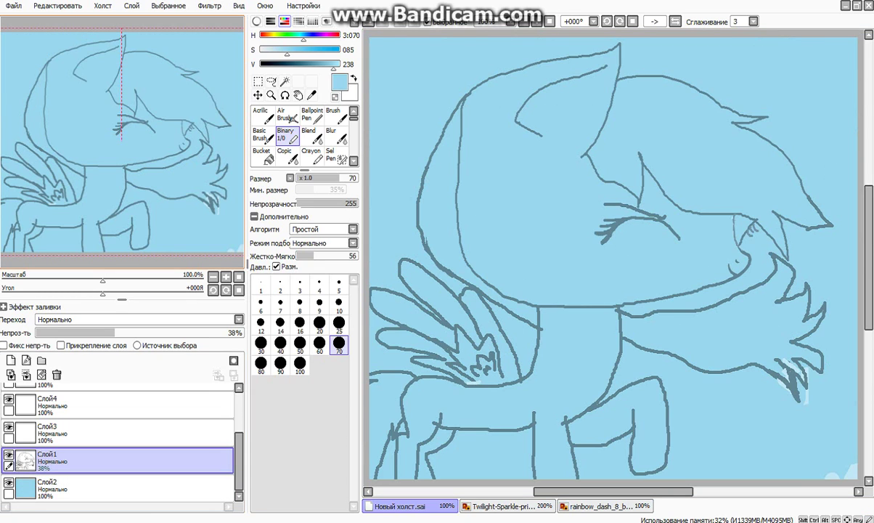
{"action": "left_click", "coordinate": [262, 155]}
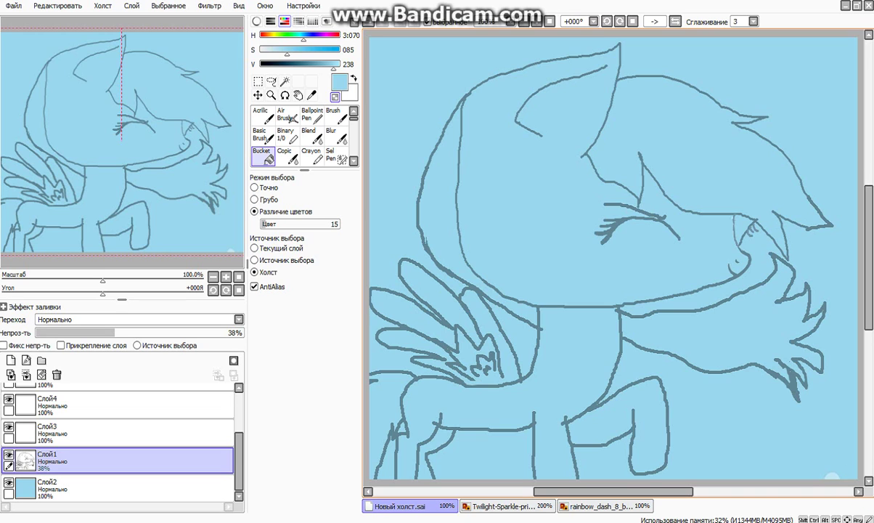
{"action": "left_click", "coordinate": [286, 134]}
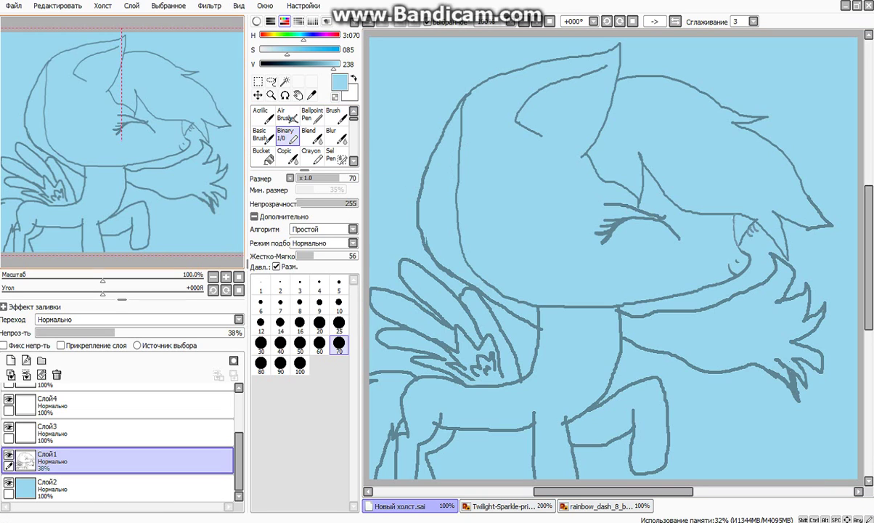
On Слой2, select the background, back mane, lower hair and front mane areas with the Magic Wand
{"action": "left_click", "coordinate": [130, 487]}
{"action": "left_click", "coordinate": [284, 82]}
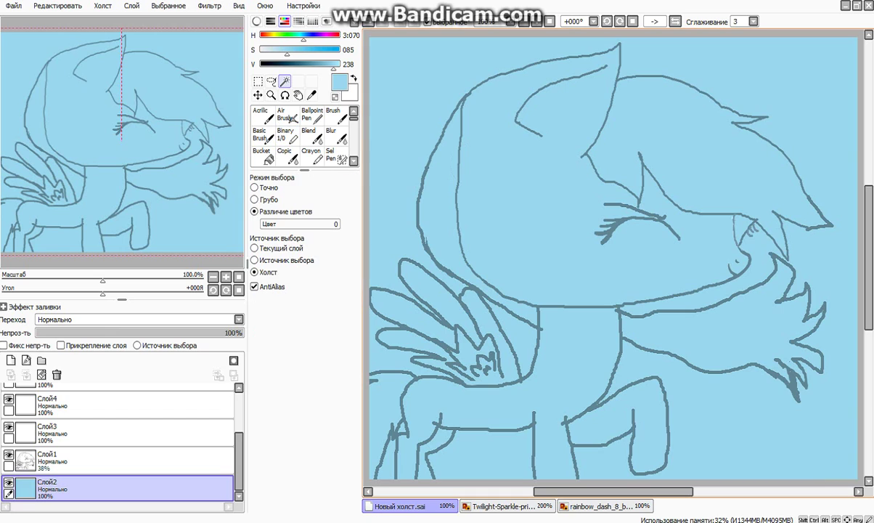
{"action": "left_click", "coordinate": [414, 109]}
{"action": "left_click", "coordinate": [440, 196]}
{"action": "left_click", "coordinate": [700, 330]}
{"action": "left_click", "coordinate": [689, 153]}
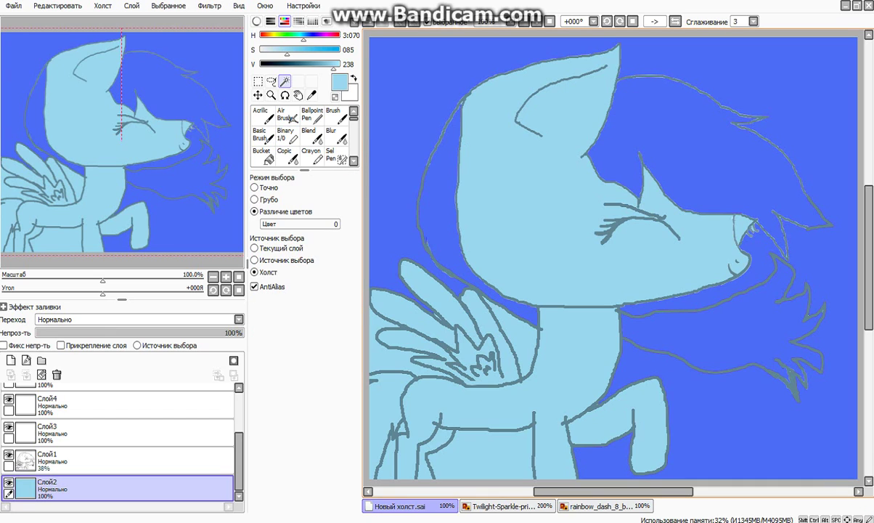
Add the area beside the muzzle and the gaps around the wing to the selection, undoing the accidental outline selection
{"action": "left_click", "coordinate": [741, 226]}
{"action": "left_click", "coordinate": [524, 343]}
{"action": "left_click", "coordinate": [537, 338]}
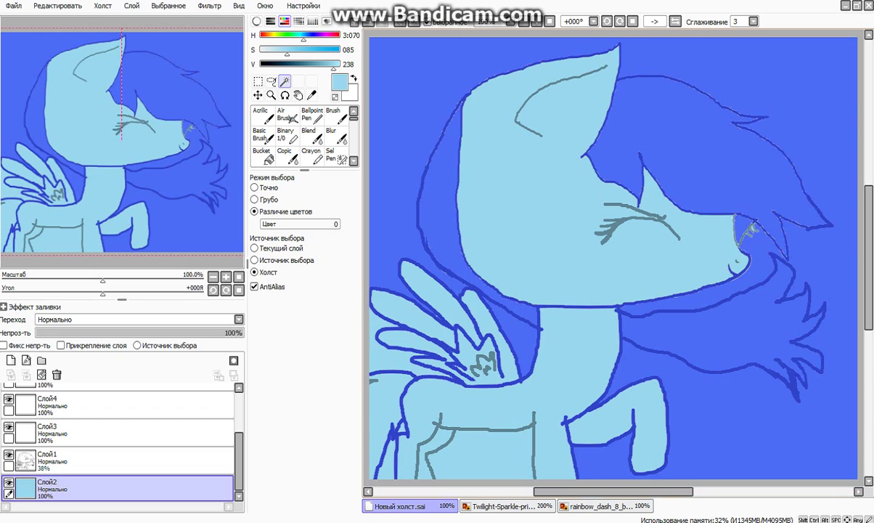
{"action": "key", "text": "ctrl+z"}
{"action": "left_click", "coordinate": [386, 357]}
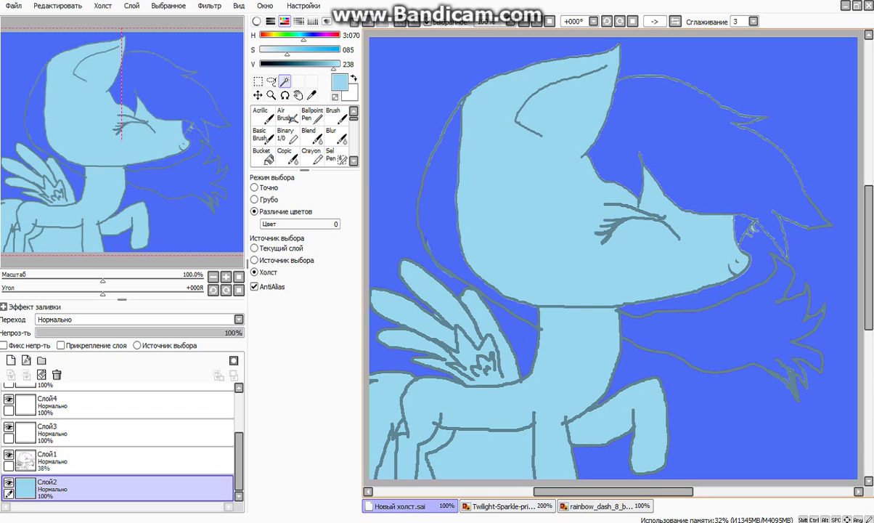
Add the area under the belly, the tail, the far hind leg and the raised foreleg to the selection
{"action": "left_click", "coordinate": [482, 453]}
{"action": "left_click", "coordinate": [388, 459]}
{"action": "left_click", "coordinate": [386, 403]}
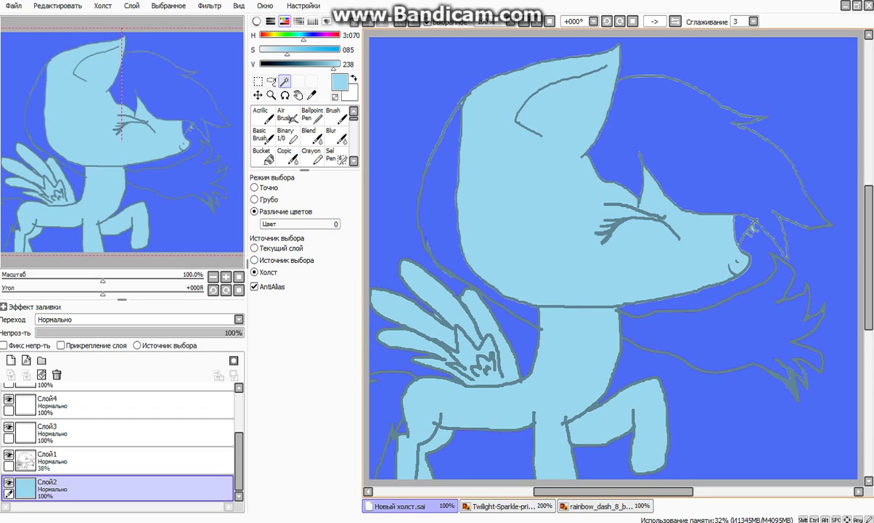
{"action": "left_click", "coordinate": [433, 443]}
{"action": "left_click", "coordinate": [625, 414]}
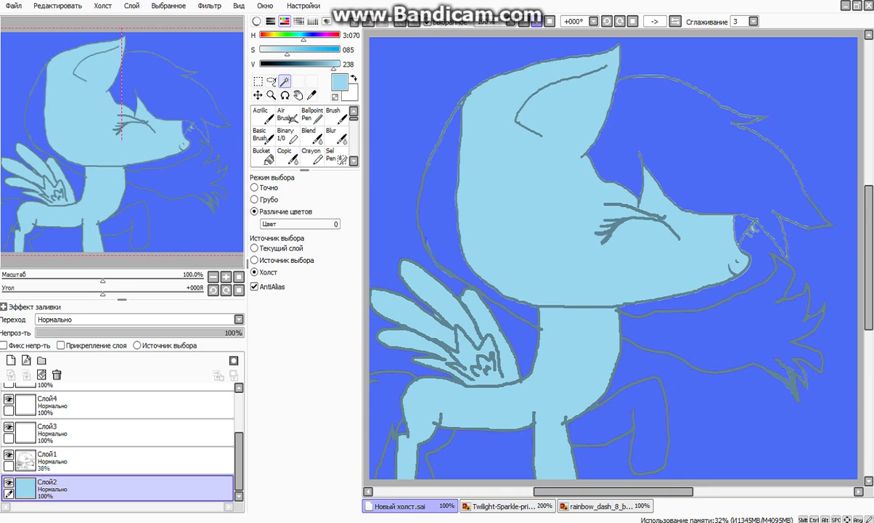
Add the narrow gap between the upper wing feathers to the selection using the Selection Pen at size 2
{"action": "scroll", "coordinate": [122, 141], "scroll_direction": "up", "scroll_amount": 3}
{"action": "left_click_drag", "start_coordinate": [122, 142], "coordinate": [45, 175]}
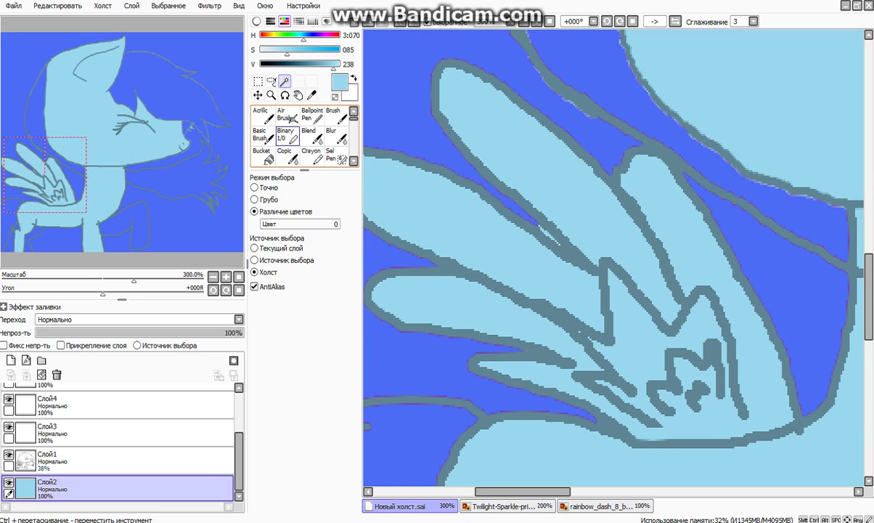
{"action": "left_click", "coordinate": [336, 157]}
{"action": "left_click", "coordinate": [338, 280]}
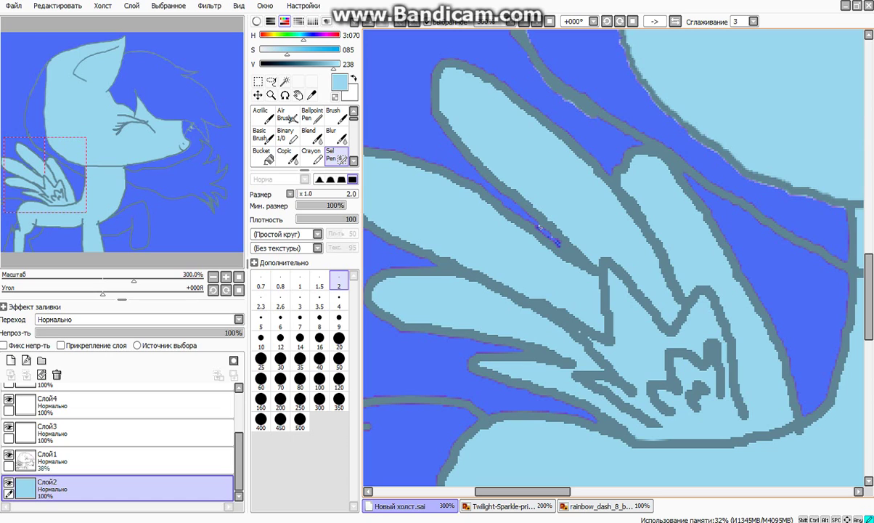
{"action": "left_click", "coordinate": [550, 22]}
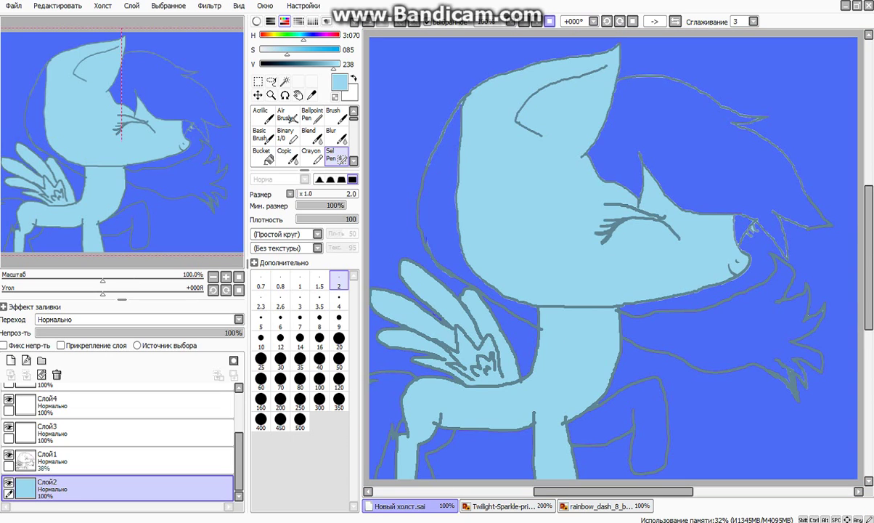
Erase the light blue inside the selection using the Binary brush in transparent colour at size 100, and deselect
{"action": "left_click", "coordinate": [284, 82]}
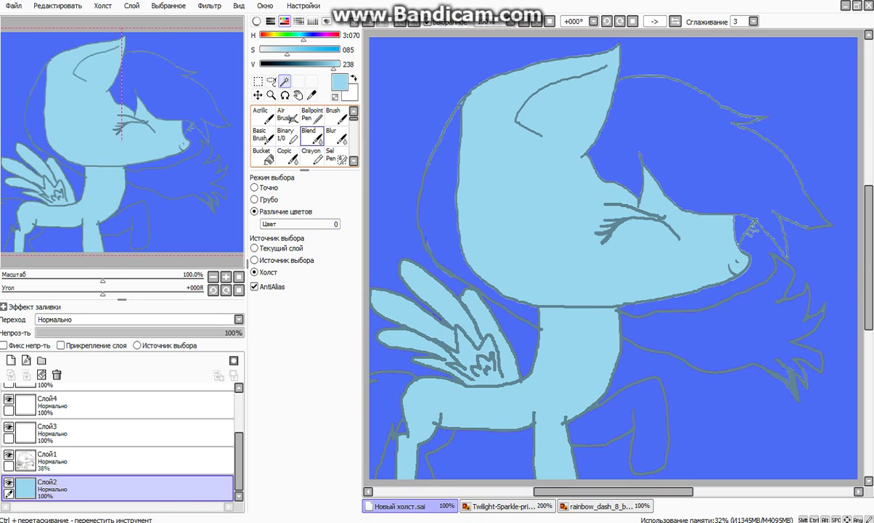
{"action": "left_click", "coordinate": [286, 135]}
{"action": "left_click", "coordinate": [300, 363]}
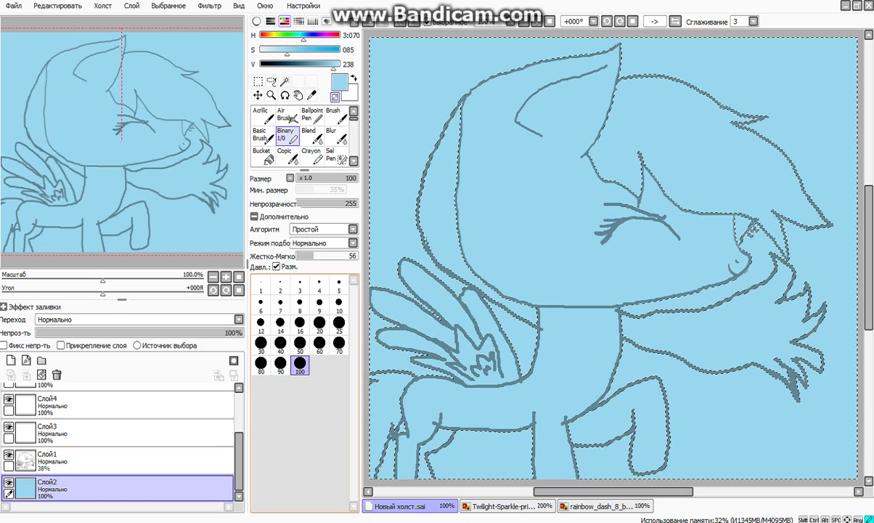
{"action": "mouse_move", "coordinate": [385, 430]}
{"action": "left_mouse_down"}
{"action": "mouse_move", "coordinate": [861, 442]}
{"action": "mouse_move", "coordinate": [726, 364]}
{"action": "mouse_move", "coordinate": [392, 312]}
{"action": "mouse_move", "coordinate": [813, 355]}
{"action": "mouse_move", "coordinate": [369, 249]}
{"action": "mouse_move", "coordinate": [704, 190]}
{"action": "mouse_move", "coordinate": [337, 74]}
{"action": "mouse_move", "coordinate": [799, 54]}
{"action": "mouse_move", "coordinate": [647, 168]}
{"action": "mouse_move", "coordinate": [713, 396]}
{"action": "mouse_move", "coordinate": [801, 195]}
{"action": "left_mouse_up"}
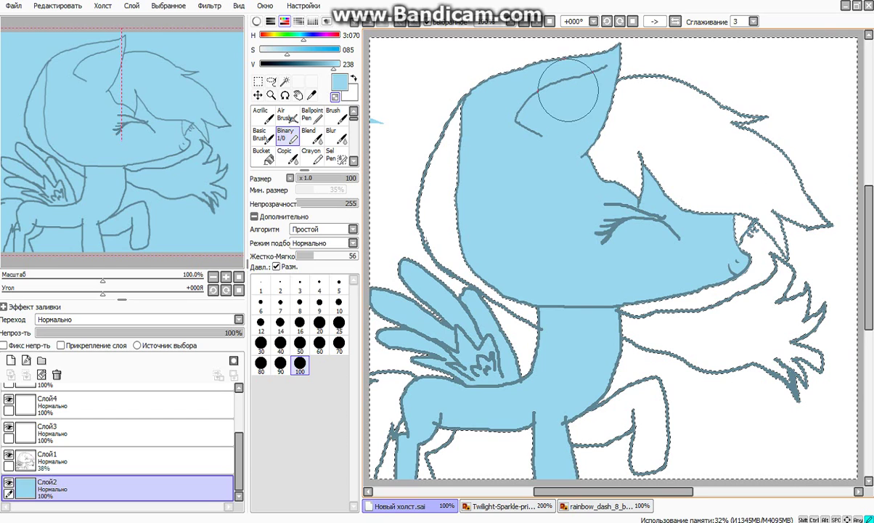
{"action": "key", "text": "ctrl+d"}
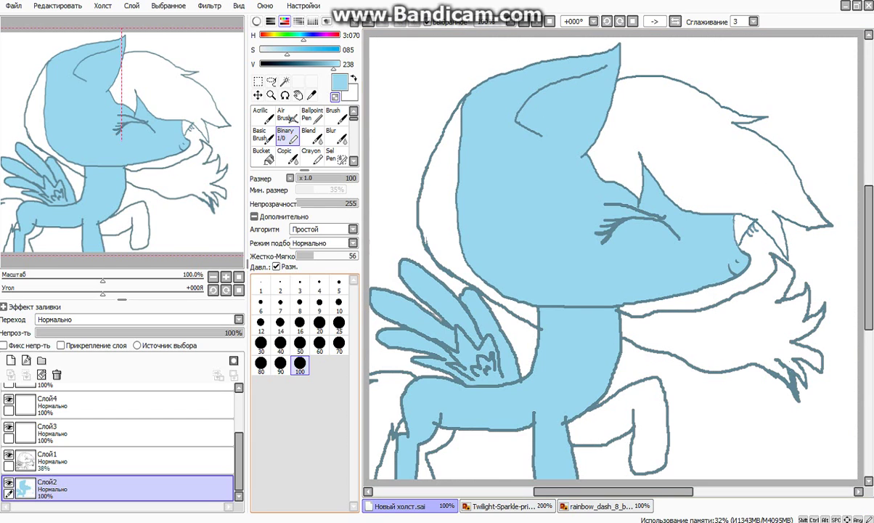
Shade the back of the head, neck, back, belly and legs in darker blue with brightness 184 and brush size 25
{"action": "left_click", "coordinate": [338, 346]}
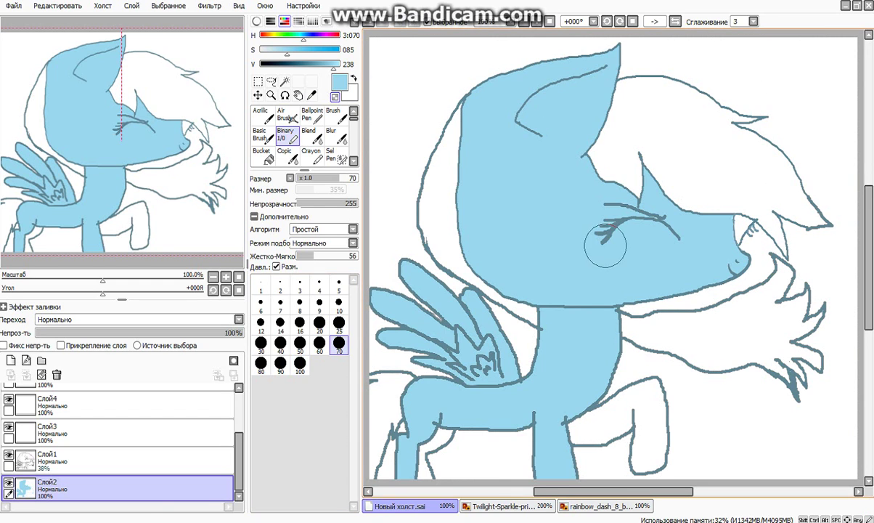
{"action": "left_click_drag", "start_coordinate": [333, 64], "coordinate": [317, 64]}
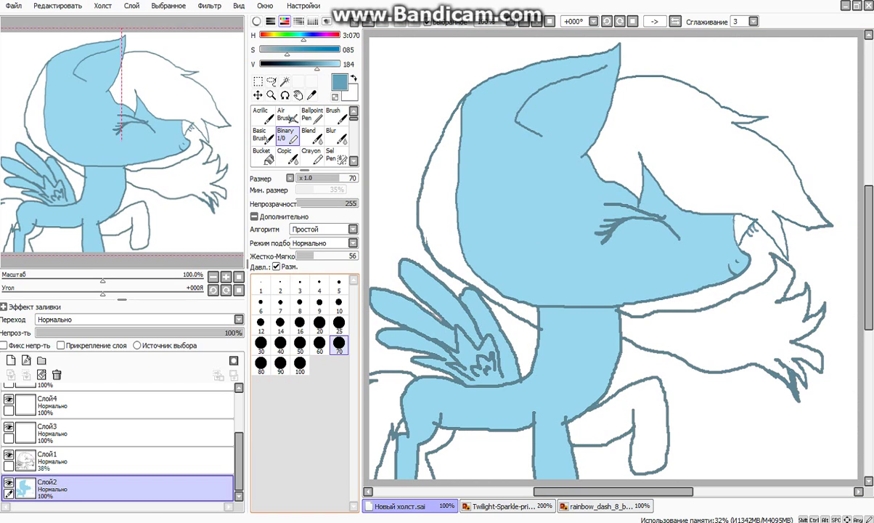
{"action": "left_click", "coordinate": [338, 325]}
{"action": "mouse_move", "coordinate": [614, 55]}
{"action": "left_mouse_down"}
{"action": "mouse_move", "coordinate": [508, 73]}
{"action": "mouse_move", "coordinate": [474, 96]}
{"action": "mouse_move", "coordinate": [465, 125]}
{"action": "mouse_move", "coordinate": [453, 211]}
{"action": "mouse_move", "coordinate": [461, 272]}
{"action": "mouse_move", "coordinate": [544, 310]}
{"action": "mouse_move", "coordinate": [475, 271]}
{"action": "mouse_move", "coordinate": [527, 300]}
{"action": "mouse_move", "coordinate": [539, 343]}
{"action": "mouse_move", "coordinate": [516, 397]}
{"action": "mouse_move", "coordinate": [442, 396]}
{"action": "mouse_move", "coordinate": [534, 381]}
{"action": "left_mouse_up"}
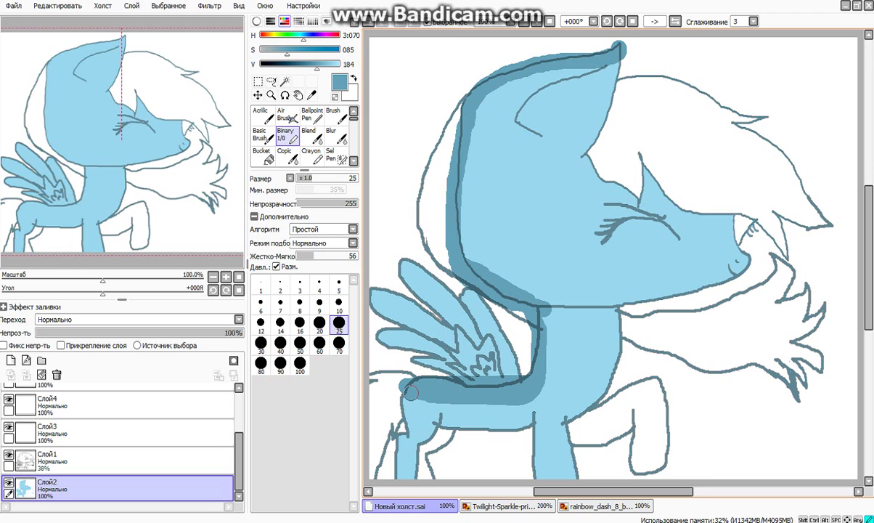
{"action": "left_click_drag", "start_coordinate": [411, 393], "coordinate": [399, 476]}
{"action": "mouse_move", "coordinate": [401, 475]}
{"action": "left_mouse_down"}
{"action": "mouse_move", "coordinate": [443, 417]}
{"action": "mouse_move", "coordinate": [436, 398]}
{"action": "mouse_move", "coordinate": [486, 398]}
{"action": "mouse_move", "coordinate": [534, 436]}
{"action": "mouse_move", "coordinate": [530, 479]}
{"action": "left_mouse_up"}
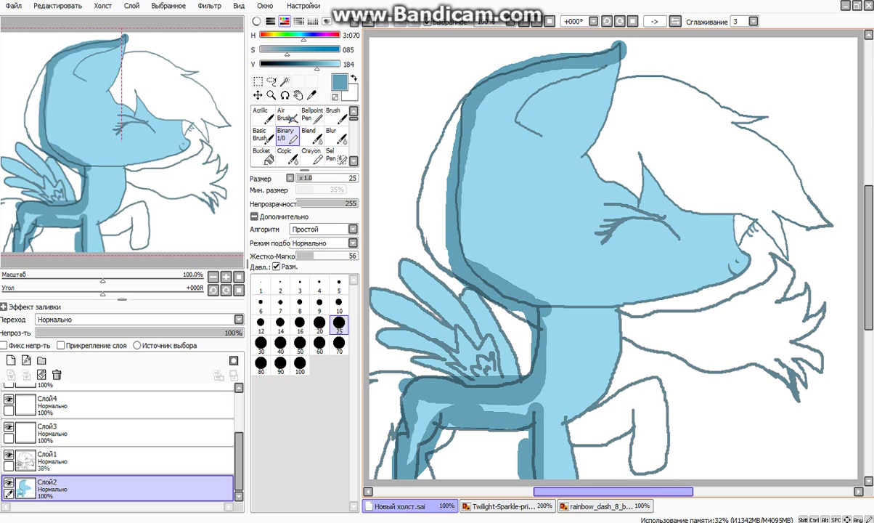
Paint darker blue shading along the chest, neck front, jaw, face, ear and wing feathers
{"action": "mouse_move", "coordinate": [568, 420]}
{"action": "left_mouse_down"}
{"action": "mouse_move", "coordinate": [578, 473]}
{"action": "mouse_move", "coordinate": [559, 416]}
{"action": "mouse_move", "coordinate": [616, 304]}
{"action": "mouse_move", "coordinate": [631, 327]}
{"action": "left_mouse_up"}
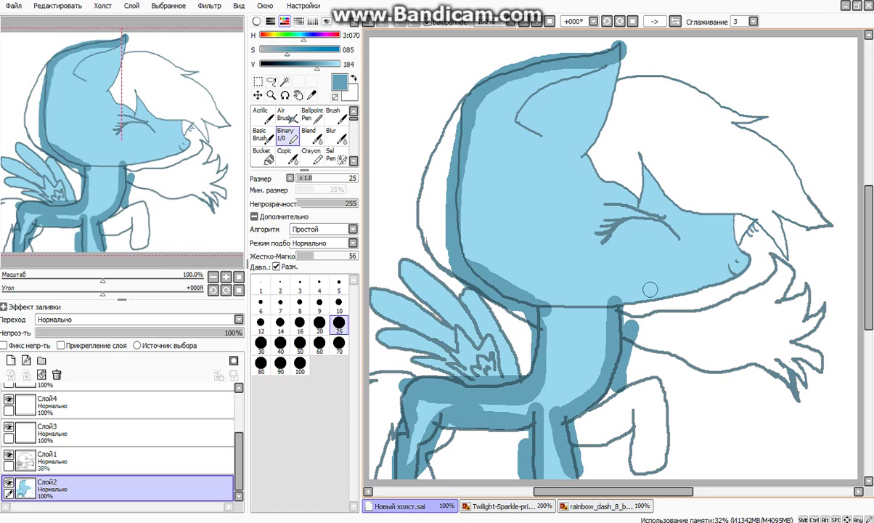
{"action": "mouse_move", "coordinate": [650, 290]}
{"action": "left_mouse_down"}
{"action": "mouse_move", "coordinate": [520, 297]}
{"action": "mouse_move", "coordinate": [732, 321]}
{"action": "mouse_move", "coordinate": [631, 286]}
{"action": "mouse_move", "coordinate": [761, 260]}
{"action": "mouse_move", "coordinate": [571, 310]}
{"action": "mouse_move", "coordinate": [627, 305]}
{"action": "mouse_move", "coordinate": [633, 297]}
{"action": "mouse_move", "coordinate": [607, 278]}
{"action": "left_mouse_up"}
{"action": "mouse_move", "coordinate": [697, 287]}
{"action": "left_mouse_down"}
{"action": "mouse_move", "coordinate": [729, 213]}
{"action": "mouse_move", "coordinate": [735, 247]}
{"action": "mouse_move", "coordinate": [666, 177]}
{"action": "mouse_move", "coordinate": [656, 200]}
{"action": "mouse_move", "coordinate": [640, 199]}
{"action": "mouse_move", "coordinate": [591, 179]}
{"action": "mouse_move", "coordinate": [583, 163]}
{"action": "mouse_move", "coordinate": [578, 112]}
{"action": "mouse_move", "coordinate": [577, 142]}
{"action": "mouse_move", "coordinate": [611, 76]}
{"action": "mouse_move", "coordinate": [607, 66]}
{"action": "mouse_move", "coordinate": [540, 92]}
{"action": "mouse_move", "coordinate": [533, 122]}
{"action": "mouse_move", "coordinate": [568, 130]}
{"action": "mouse_move", "coordinate": [548, 105]}
{"action": "mouse_move", "coordinate": [602, 83]}
{"action": "mouse_move", "coordinate": [525, 108]}
{"action": "mouse_move", "coordinate": [534, 134]}
{"action": "left_mouse_up"}
{"action": "left_click_drag", "start_coordinate": [570, 93], "coordinate": [591, 52]}
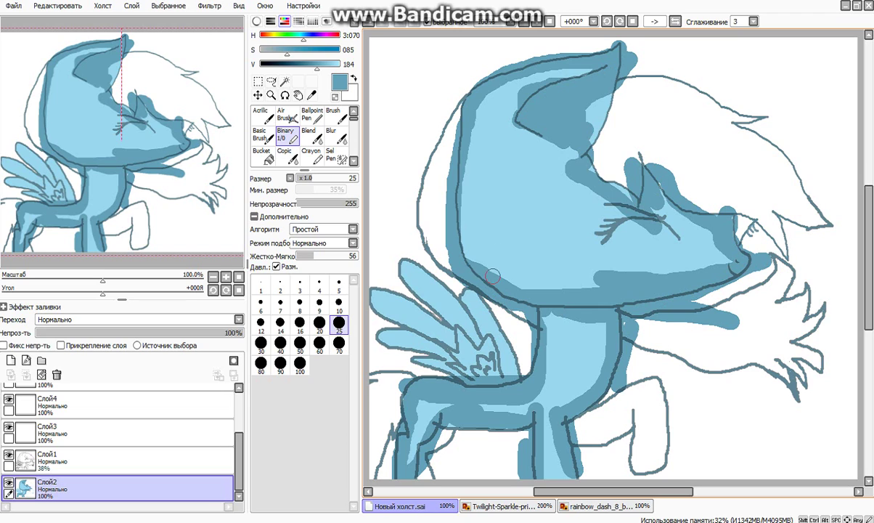
{"action": "mouse_move", "coordinate": [451, 327]}
{"action": "left_mouse_down"}
{"action": "mouse_move", "coordinate": [385, 263]}
{"action": "mouse_move", "coordinate": [477, 305]}
{"action": "mouse_move", "coordinate": [535, 383]}
{"action": "mouse_move", "coordinate": [395, 340]}
{"action": "mouse_move", "coordinate": [374, 312]}
{"action": "mouse_move", "coordinate": [407, 306]}
{"action": "mouse_move", "coordinate": [385, 287]}
{"action": "left_mouse_up"}
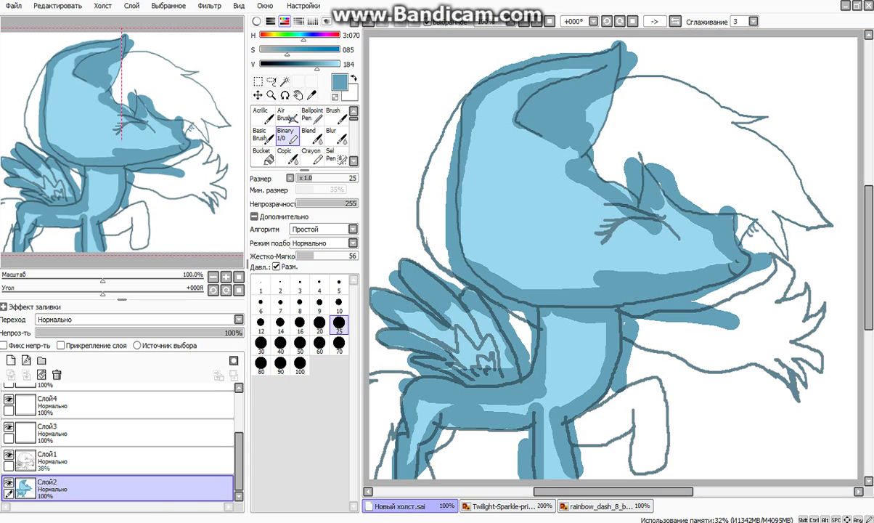
Paint white highlights across the cheek, muzzle, side of the head and ear with the Binary brush at size 25
{"action": "left_click", "coordinate": [339, 65]}
{"action": "left_click_drag", "start_coordinate": [287, 51], "coordinate": [243, 52]}
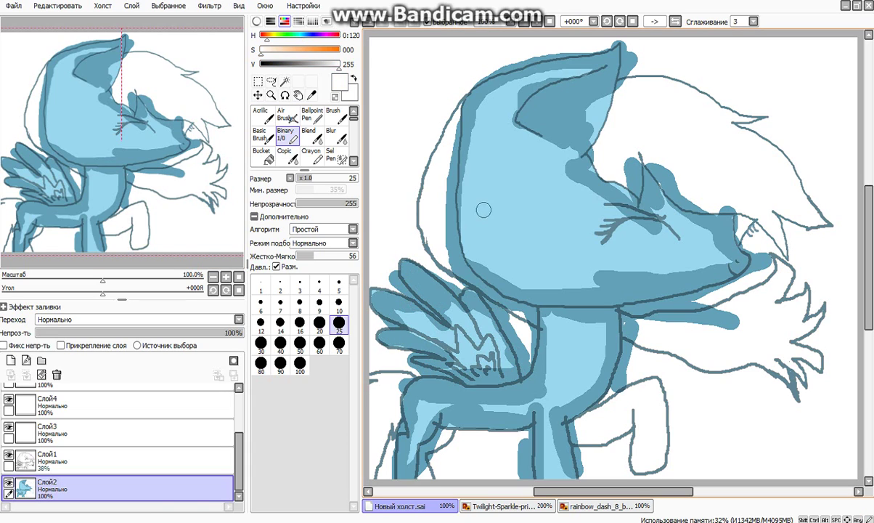
{"action": "mouse_move", "coordinate": [483, 210]}
{"action": "left_mouse_down"}
{"action": "mouse_move", "coordinate": [621, 250]}
{"action": "mouse_move", "coordinate": [693, 255]}
{"action": "mouse_move", "coordinate": [623, 252]}
{"action": "mouse_move", "coordinate": [555, 234]}
{"action": "mouse_move", "coordinate": [604, 231]}
{"action": "mouse_move", "coordinate": [485, 180]}
{"action": "mouse_move", "coordinate": [515, 148]}
{"action": "left_mouse_up"}
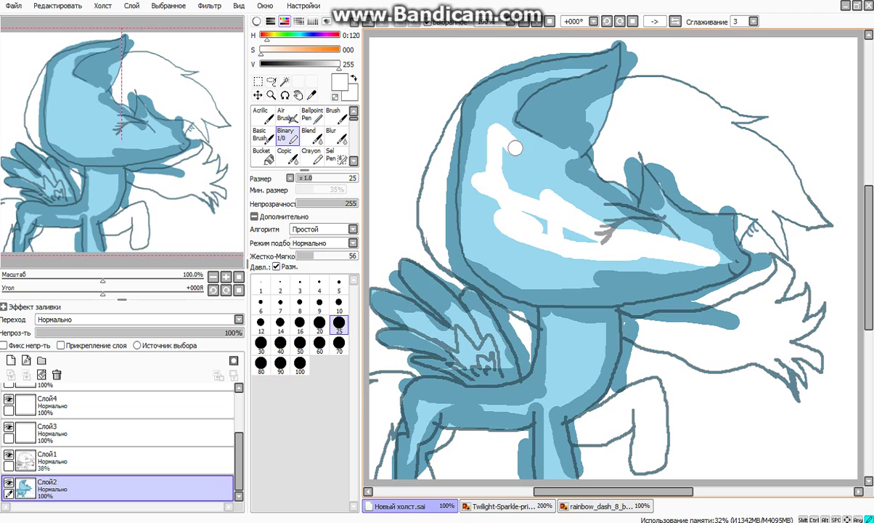
{"action": "left_click_drag", "start_coordinate": [600, 107], "coordinate": [600, 118]}
Dab white highlights onto the chest, belly, front leg, hind leg and base of the wing
{"action": "left_click_drag", "start_coordinate": [578, 354], "coordinate": [577, 371]}
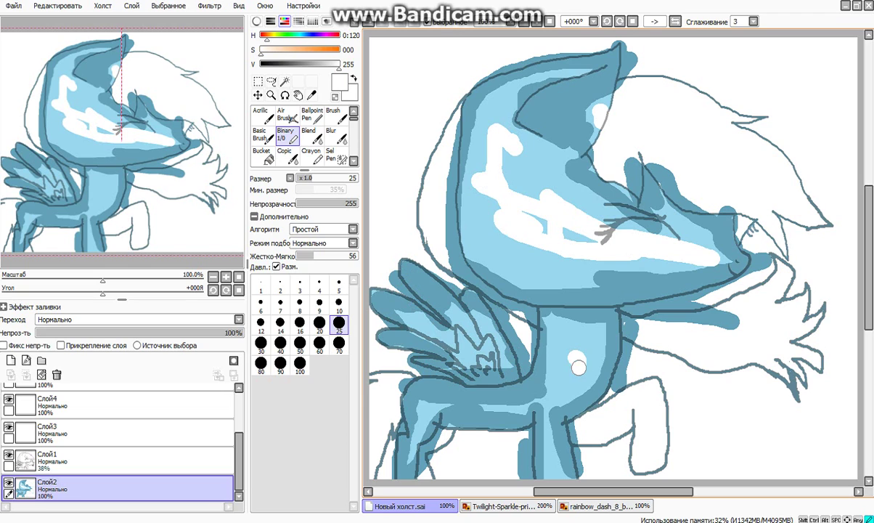
{"action": "left_click", "coordinate": [510, 411]}
{"action": "left_click_drag", "start_coordinate": [558, 460], "coordinate": [550, 471]}
{"action": "left_click_drag", "start_coordinate": [428, 406], "coordinate": [418, 438]}
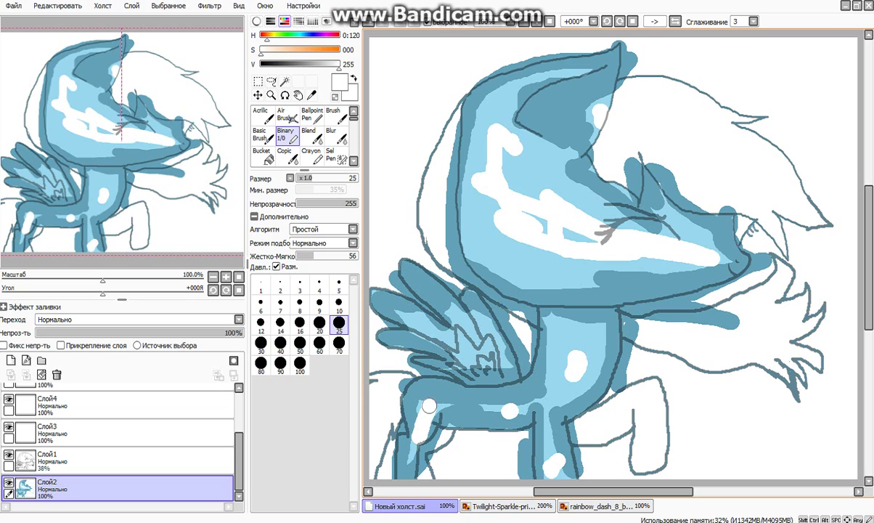
{"action": "mouse_move", "coordinate": [443, 328]}
{"action": "left_mouse_down"}
{"action": "mouse_move", "coordinate": [461, 323]}
{"action": "mouse_move", "coordinate": [436, 320]}
{"action": "left_mouse_up"}
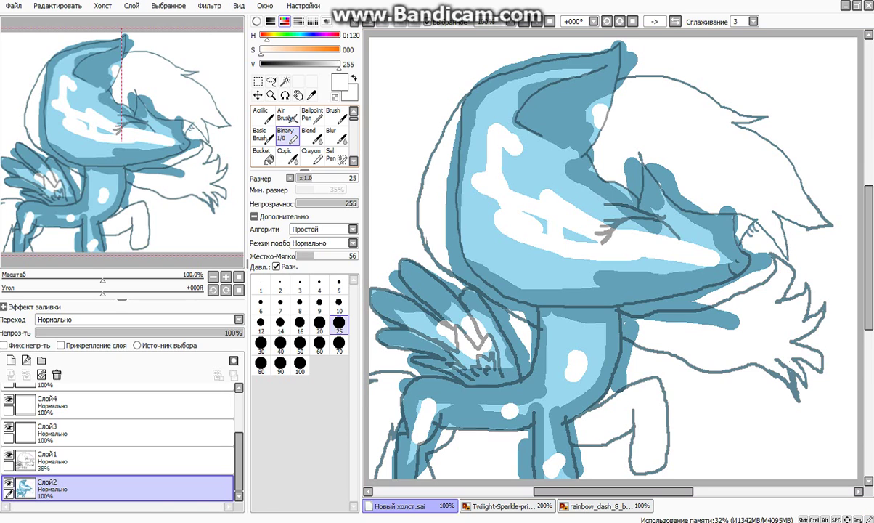
Soften the shading around the head, neck, body and legs using the Blur brush at size 30 with the simple circle shape
{"action": "left_click", "coordinate": [337, 137]}
{"action": "left_click", "coordinate": [317, 234]}
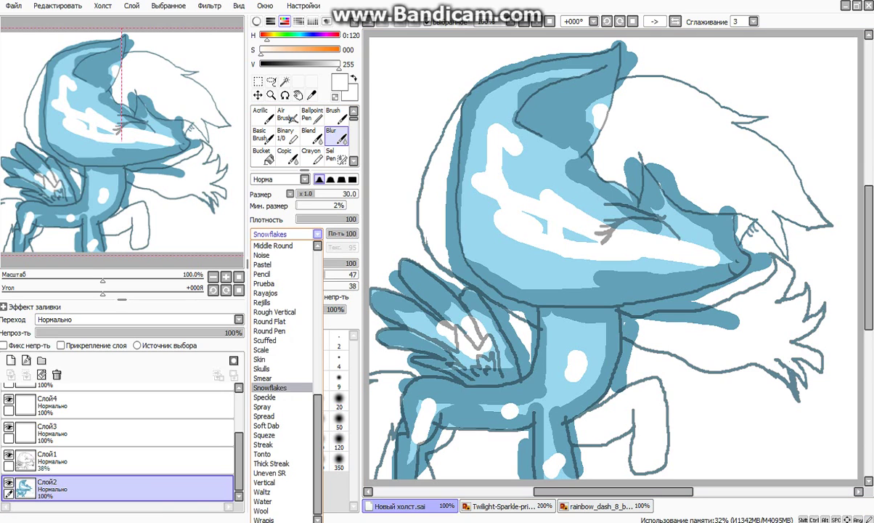
{"action": "scroll", "coordinate": [268, 327], "scroll_direction": "up", "scroll_amount": 5}
{"action": "left_click", "coordinate": [268, 220]}
{"action": "mouse_move", "coordinate": [471, 121]}
{"action": "left_mouse_down"}
{"action": "mouse_move", "coordinate": [500, 76]}
{"action": "mouse_move", "coordinate": [517, 99]}
{"action": "mouse_move", "coordinate": [564, 66]}
{"action": "mouse_move", "coordinate": [520, 55]}
{"action": "mouse_move", "coordinate": [599, 39]}
{"action": "mouse_move", "coordinate": [526, 88]}
{"action": "mouse_move", "coordinate": [475, 53]}
{"action": "mouse_move", "coordinate": [481, 113]}
{"action": "mouse_move", "coordinate": [466, 48]}
{"action": "mouse_move", "coordinate": [428, 123]}
{"action": "left_mouse_up"}
{"action": "mouse_move", "coordinate": [422, 211]}
{"action": "left_mouse_down"}
{"action": "mouse_move", "coordinate": [402, 249]}
{"action": "mouse_move", "coordinate": [365, 269]}
{"action": "mouse_move", "coordinate": [493, 311]}
{"action": "mouse_move", "coordinate": [726, 247]}
{"action": "mouse_move", "coordinate": [660, 276]}
{"action": "mouse_move", "coordinate": [719, 247]}
{"action": "mouse_move", "coordinate": [639, 336]}
{"action": "mouse_move", "coordinate": [729, 403]}
{"action": "mouse_move", "coordinate": [733, 327]}
{"action": "mouse_move", "coordinate": [540, 463]}
{"action": "mouse_move", "coordinate": [574, 461]}
{"action": "mouse_move", "coordinate": [512, 436]}
{"action": "mouse_move", "coordinate": [403, 451]}
{"action": "mouse_move", "coordinate": [399, 385]}
{"action": "mouse_move", "coordinate": [401, 476]}
{"action": "mouse_move", "coordinate": [406, 383]}
{"action": "left_mouse_up"}
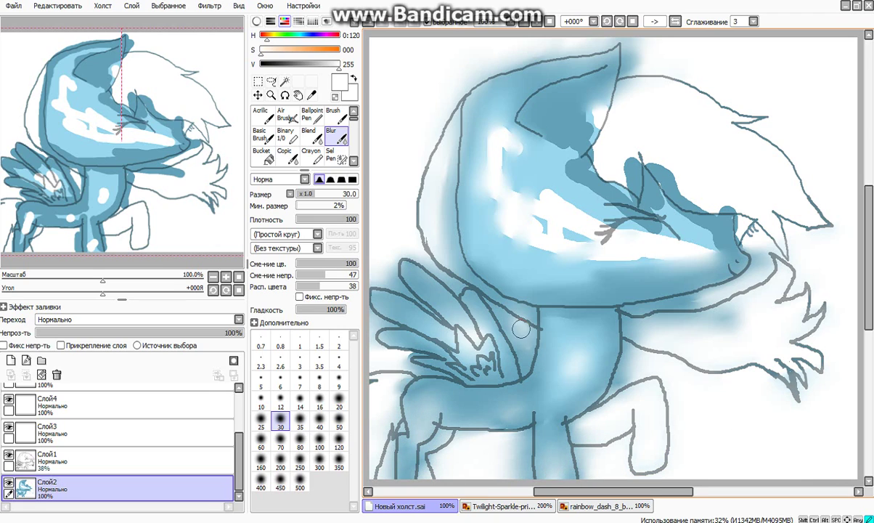
Blur the remaining hard colour edges on the wing, muzzle, cheek, ear and side of the head
{"action": "left_click_drag", "start_coordinate": [416, 350], "coordinate": [384, 339]}
{"action": "mouse_move", "coordinate": [732, 298]}
{"action": "left_mouse_down"}
{"action": "mouse_move", "coordinate": [483, 340]}
{"action": "mouse_move", "coordinate": [497, 322]}
{"action": "mouse_move", "coordinate": [766, 175]}
{"action": "mouse_move", "coordinate": [652, 181]}
{"action": "mouse_move", "coordinate": [404, 244]}
{"action": "mouse_move", "coordinate": [484, 241]}
{"action": "mouse_move", "coordinate": [641, 143]}
{"action": "mouse_move", "coordinate": [624, 188]}
{"action": "mouse_move", "coordinate": [638, 182]}
{"action": "mouse_move", "coordinate": [592, 227]}
{"action": "mouse_move", "coordinate": [582, 262]}
{"action": "mouse_move", "coordinate": [519, 198]}
{"action": "mouse_move", "coordinate": [521, 216]}
{"action": "mouse_move", "coordinate": [490, 204]}
{"action": "left_mouse_up"}
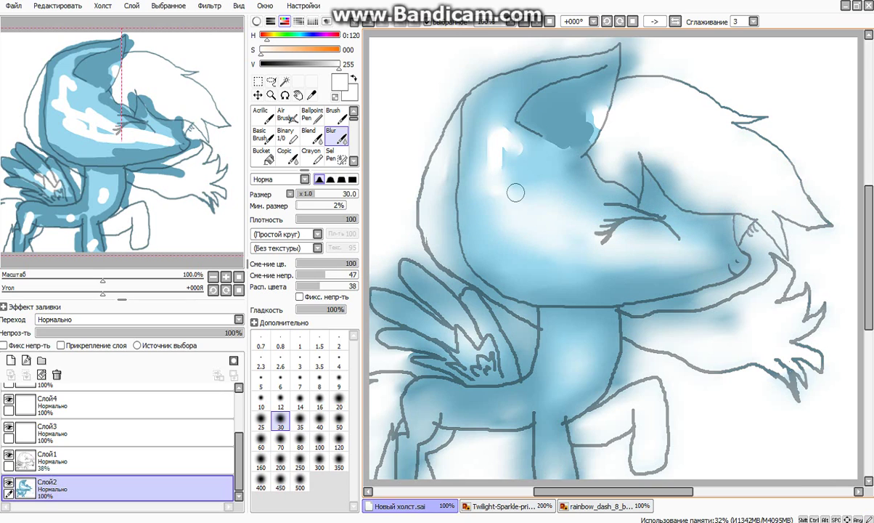
{"action": "mouse_move", "coordinate": [543, 115]}
{"action": "left_mouse_down"}
{"action": "mouse_move", "coordinate": [584, 101]}
{"action": "mouse_move", "coordinate": [585, 118]}
{"action": "mouse_move", "coordinate": [620, 65]}
{"action": "left_mouse_up"}
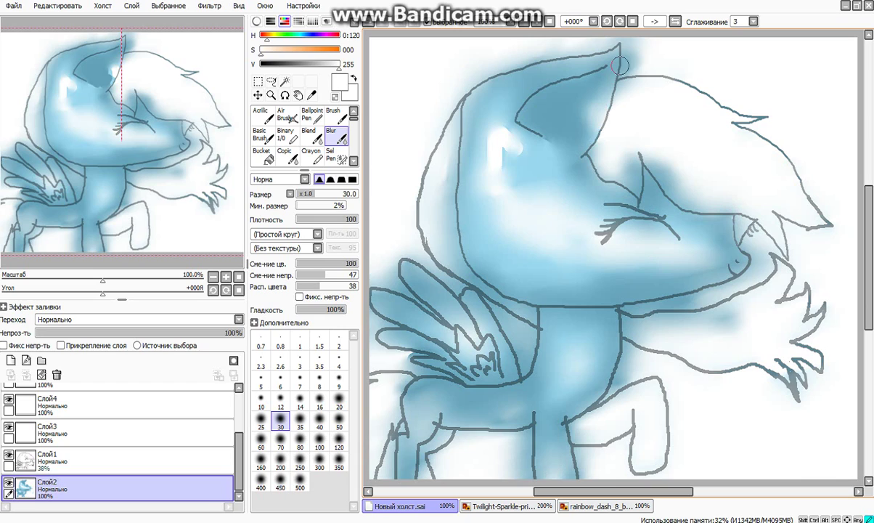
{"action": "mouse_move", "coordinate": [506, 102]}
{"action": "left_mouse_down"}
{"action": "mouse_move", "coordinate": [477, 105]}
{"action": "mouse_move", "coordinate": [515, 141]}
{"action": "mouse_move", "coordinate": [504, 81]}
{"action": "left_mouse_up"}
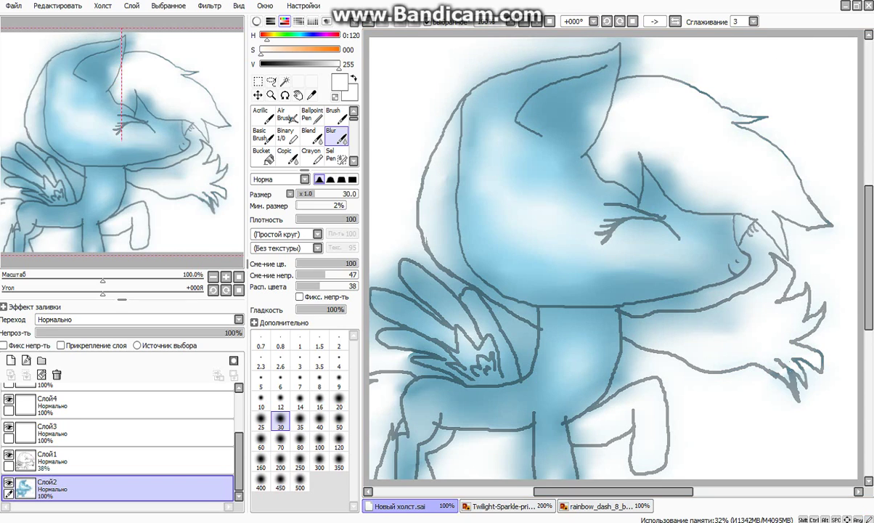
Hide Слой2 and select the background, the mane behind the head and the uncoloured areas around the hind legs with the Magic Wand
{"action": "left_click", "coordinate": [285, 81]}
{"action": "left_click", "coordinate": [109, 460], "text": "ctrl"}
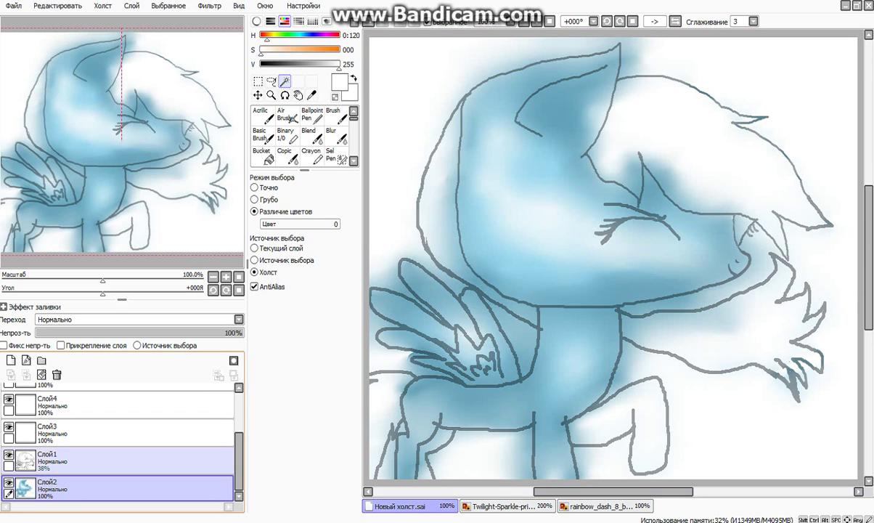
{"action": "left_click", "coordinate": [9, 483]}
{"action": "left_click", "coordinate": [401, 160]}
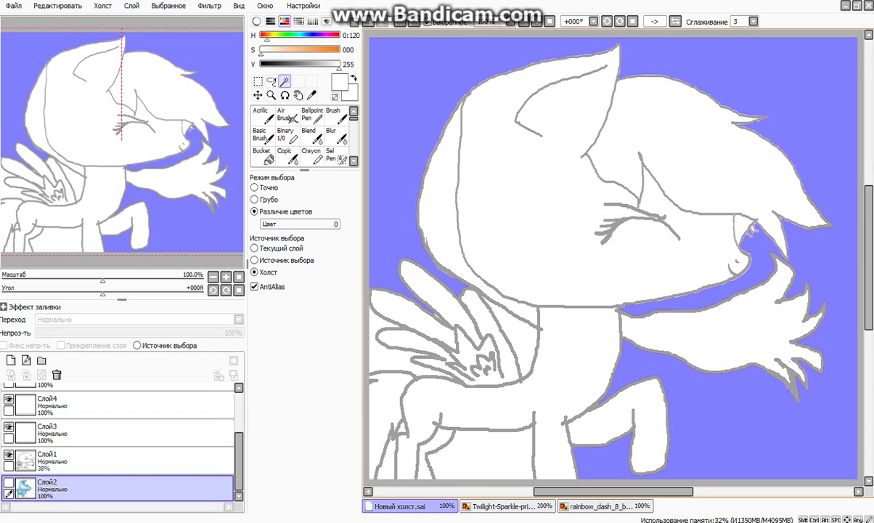
{"action": "left_click", "coordinate": [438, 196]}
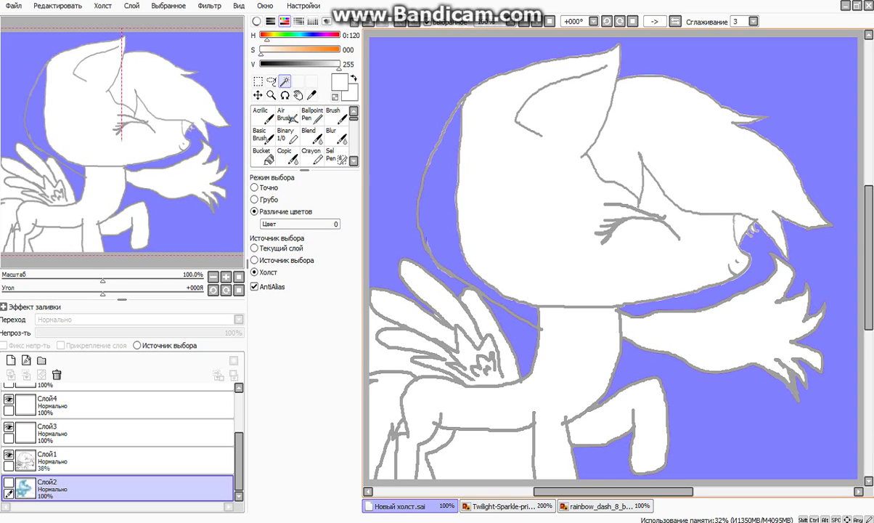
{"action": "left_click", "coordinate": [479, 457]}
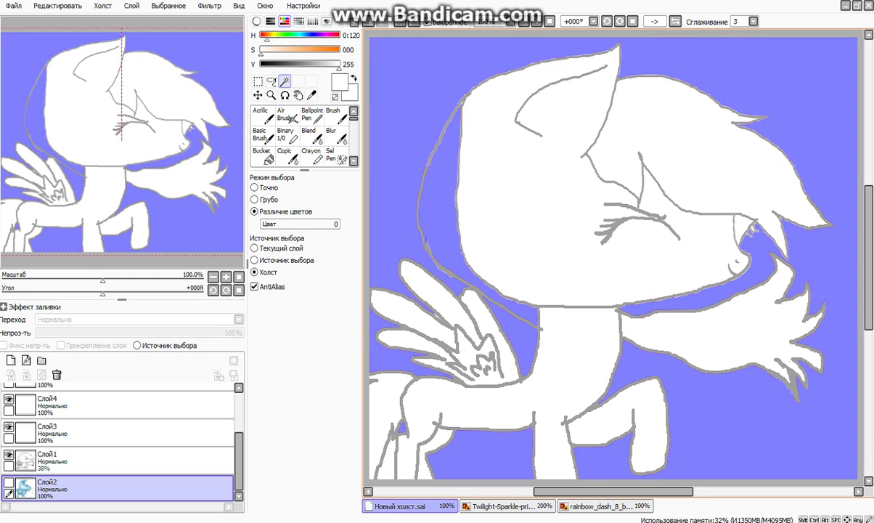
{"action": "left_click", "coordinate": [388, 452]}
{"action": "left_click", "coordinate": [381, 408]}
Check the selection's coverage by toggling the visibility of Слой1 and Слой2
{"action": "left_click", "coordinate": [9, 455]}
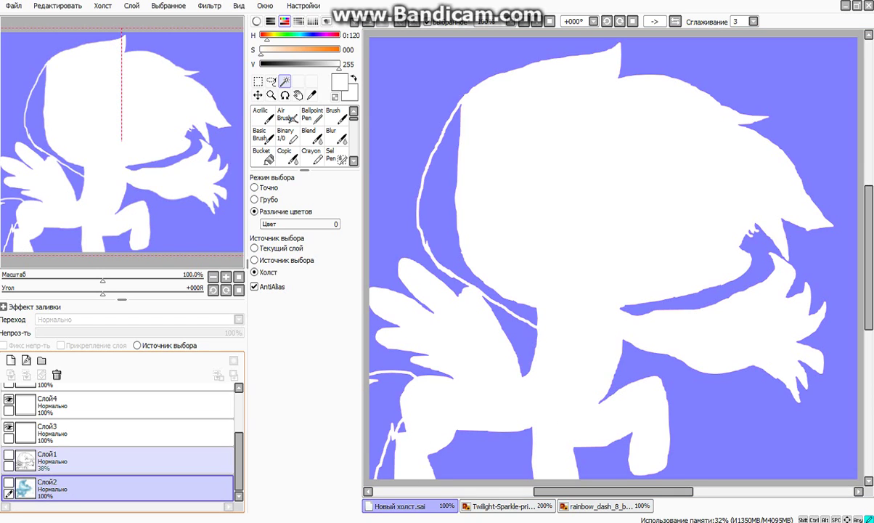
{"action": "left_click", "coordinate": [9, 454]}
{"action": "left_click", "coordinate": [9, 482]}
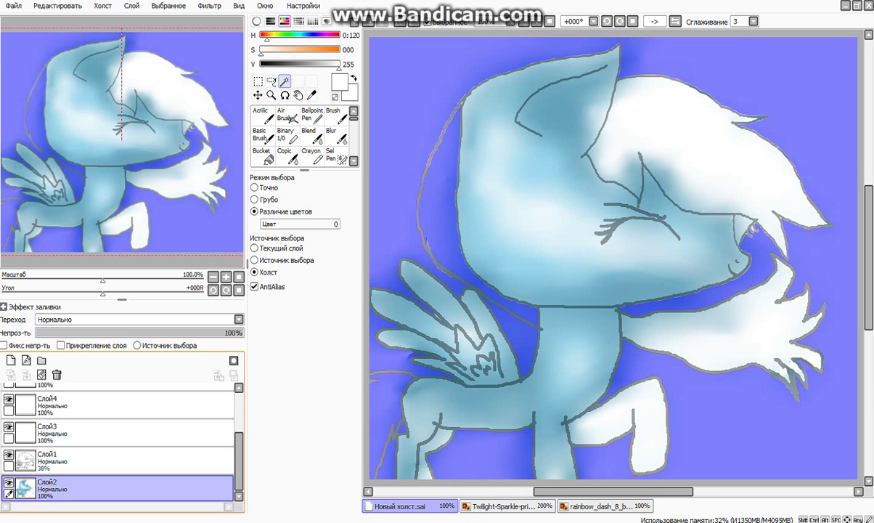
{"action": "left_click", "coordinate": [9, 482]}
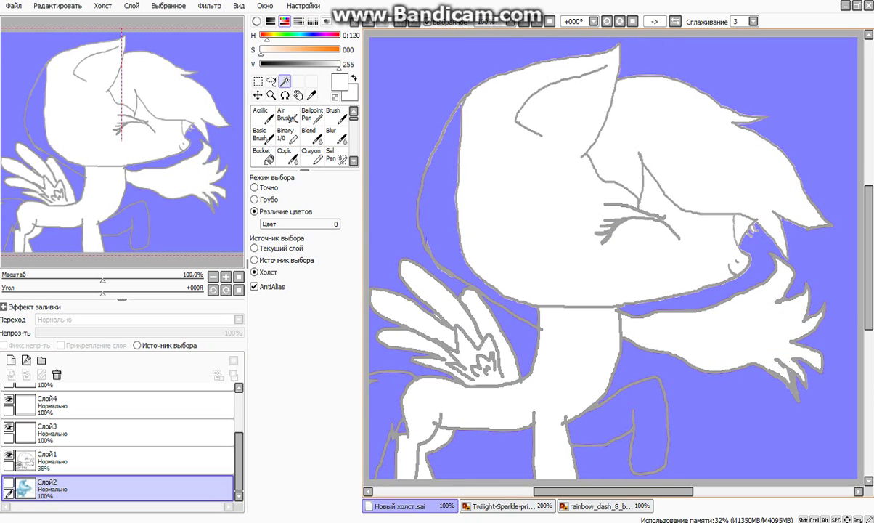
Add the far hind leg, the hair below the chin and the forelock to the selection, touching up small gaps with the Selection Pen at size 2
{"action": "left_click", "coordinate": [431, 446]}
{"action": "left_click", "coordinate": [706, 336]}
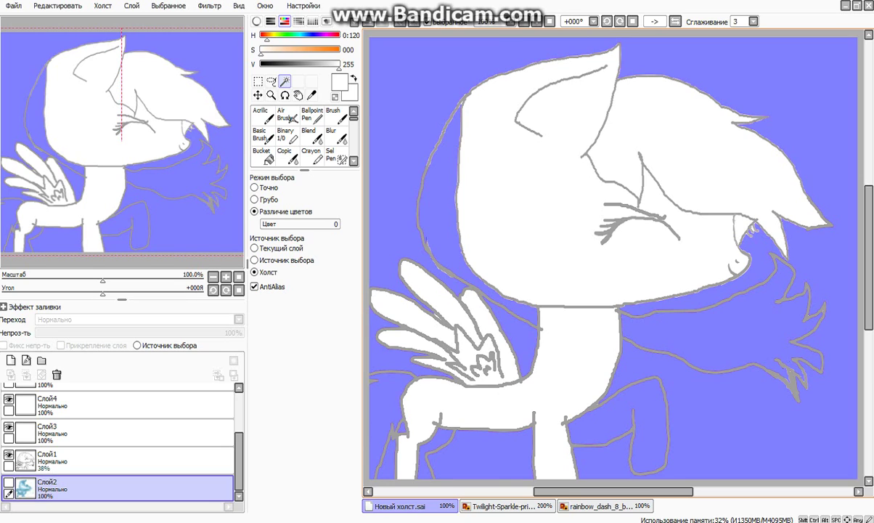
{"action": "key", "text": "ctrl+z"}
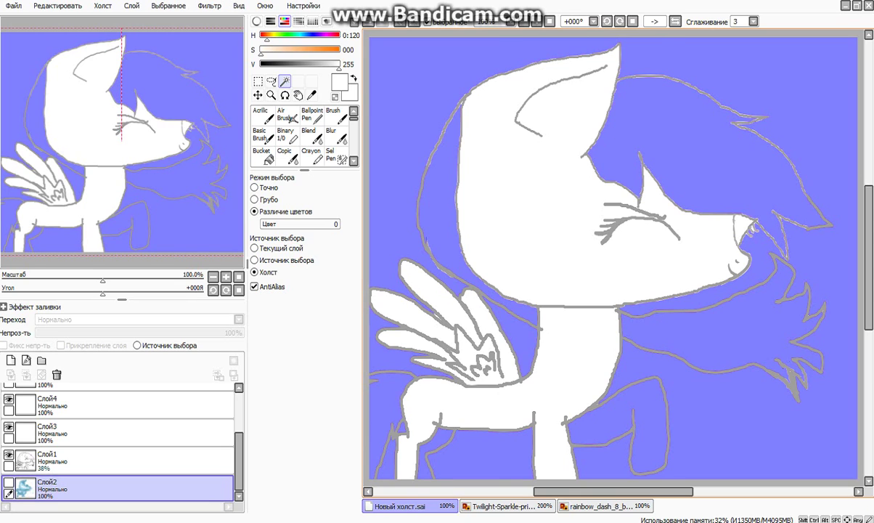
{"action": "left_click", "coordinate": [335, 156]}
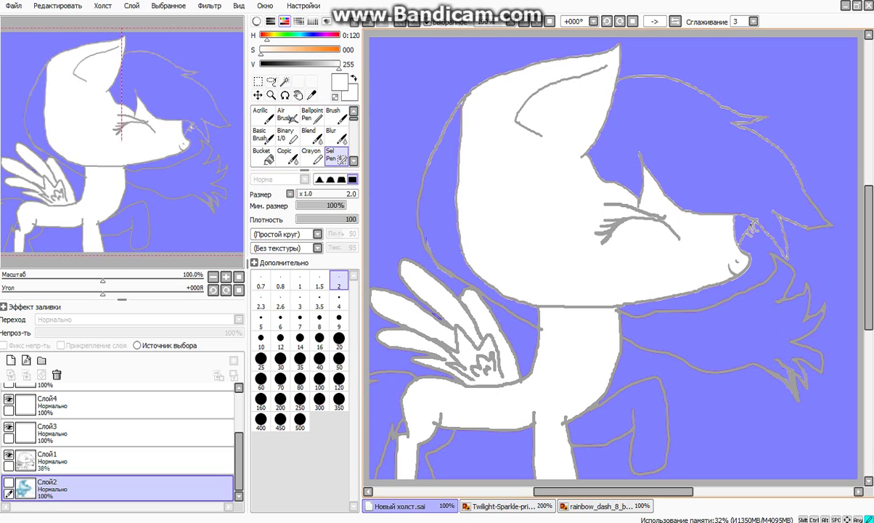
Show Слой2, erase the blurred colour inside the selection with the transparent Binary brush at size 100, and deselect
{"action": "left_click", "coordinate": [285, 134]}
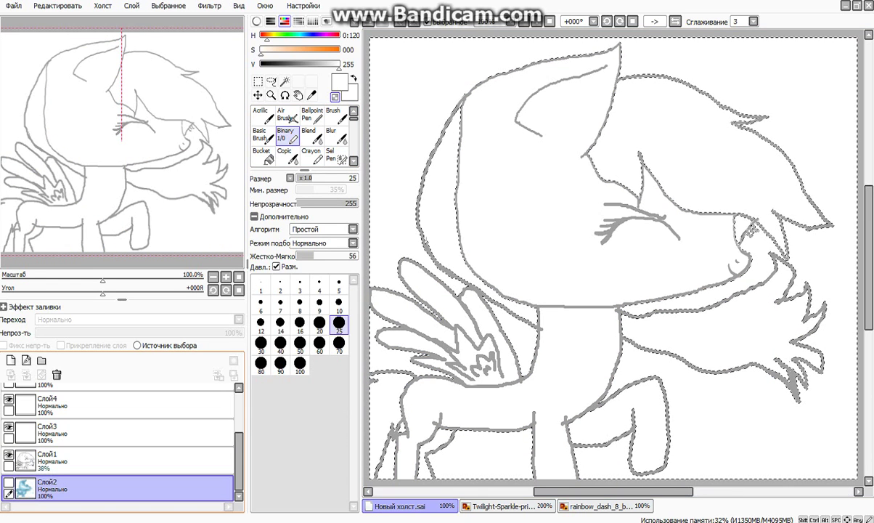
{"action": "left_click", "coordinate": [9, 481]}
{"action": "left_click", "coordinate": [300, 365]}
{"action": "mouse_move", "coordinate": [514, 356]}
{"action": "left_mouse_down"}
{"action": "mouse_move", "coordinate": [486, 278]}
{"action": "mouse_move", "coordinate": [614, 64]}
{"action": "mouse_move", "coordinate": [666, 22]}
{"action": "mouse_move", "coordinate": [857, 109]}
{"action": "mouse_move", "coordinate": [860, 213]}
{"action": "mouse_move", "coordinate": [535, 299]}
{"action": "mouse_move", "coordinate": [573, 501]}
{"action": "mouse_move", "coordinate": [489, 313]}
{"action": "mouse_move", "coordinate": [377, 240]}
{"action": "left_mouse_up"}
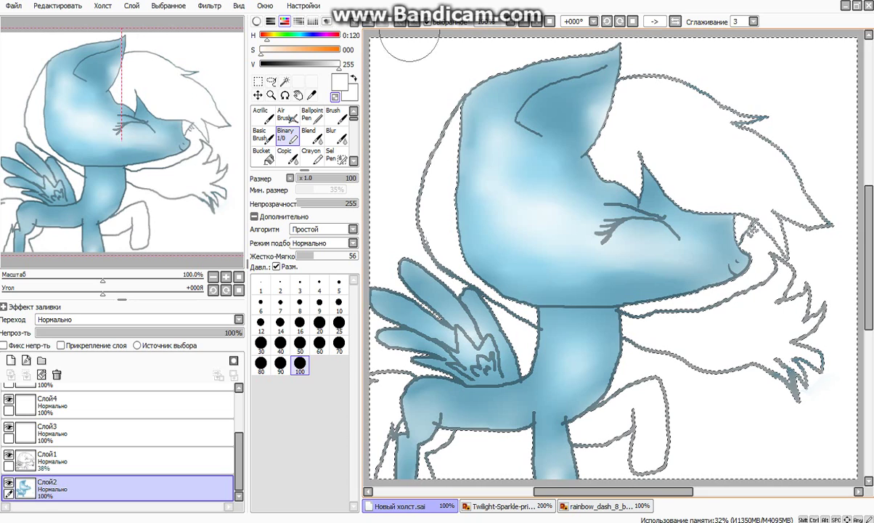
{"action": "key", "text": "ctrl+d"}
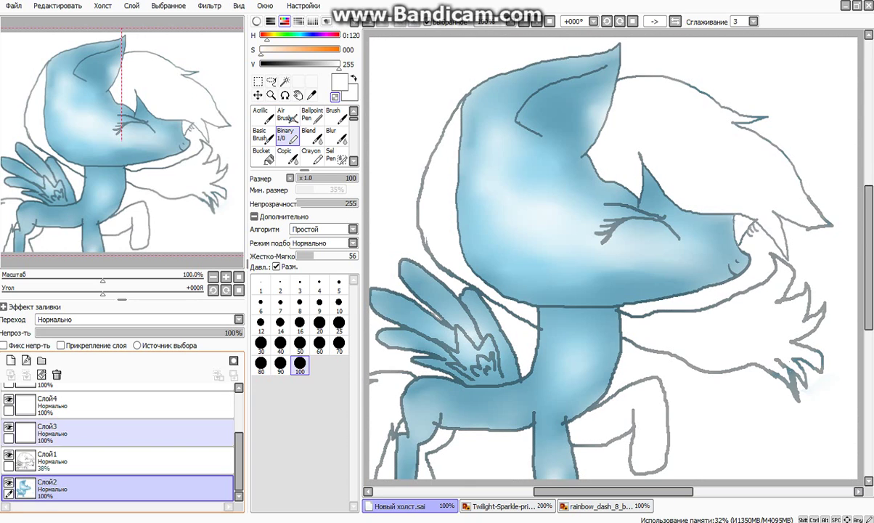
Hide the line art on Слой1 and erase the leftover blue outline behind the head using brush sizes 70 and 25
{"action": "left_click", "coordinate": [8, 455]}
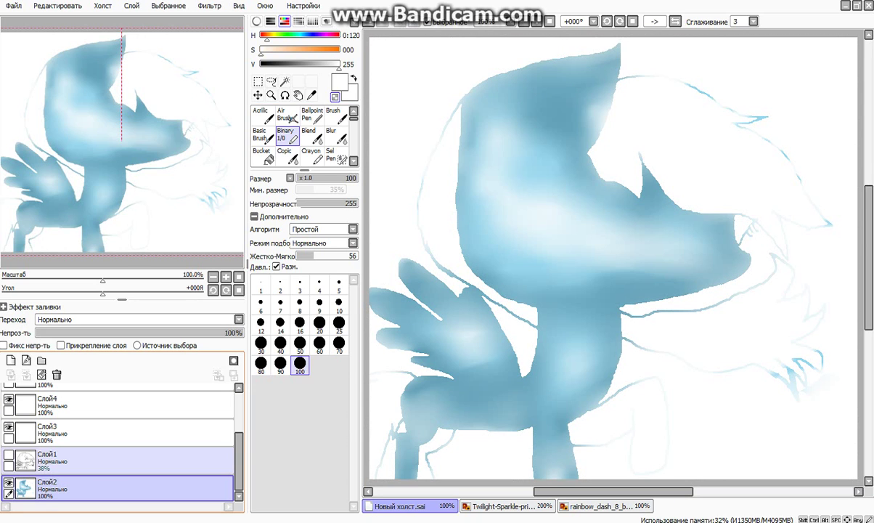
{"action": "left_click", "coordinate": [9, 456]}
{"action": "left_click", "coordinate": [9, 455]}
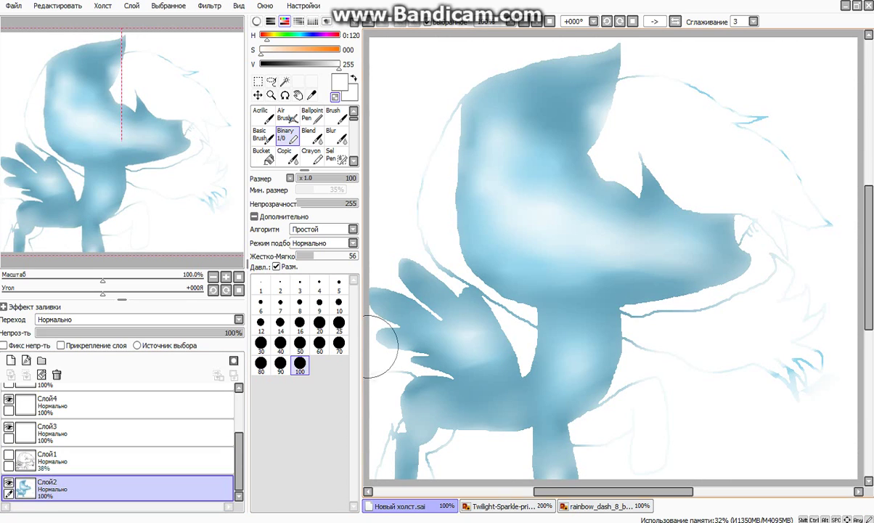
{"action": "left_click", "coordinate": [339, 345]}
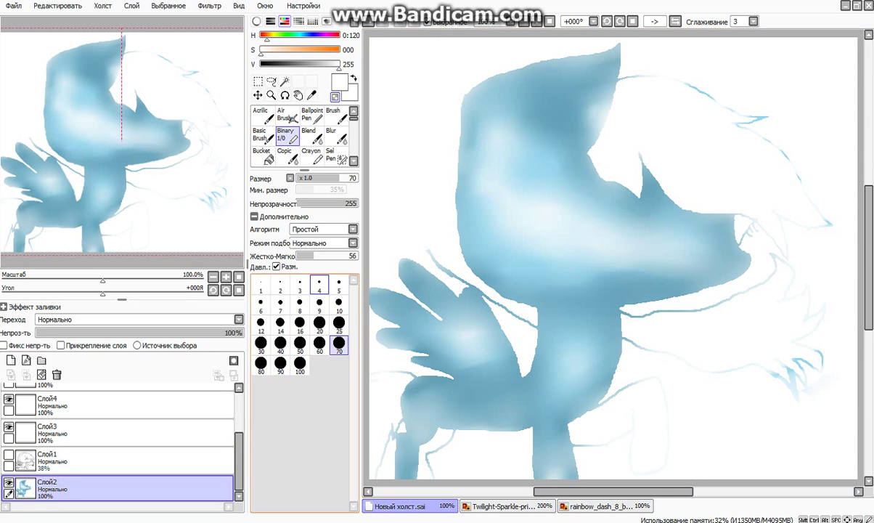
{"action": "left_click", "coordinate": [340, 322]}
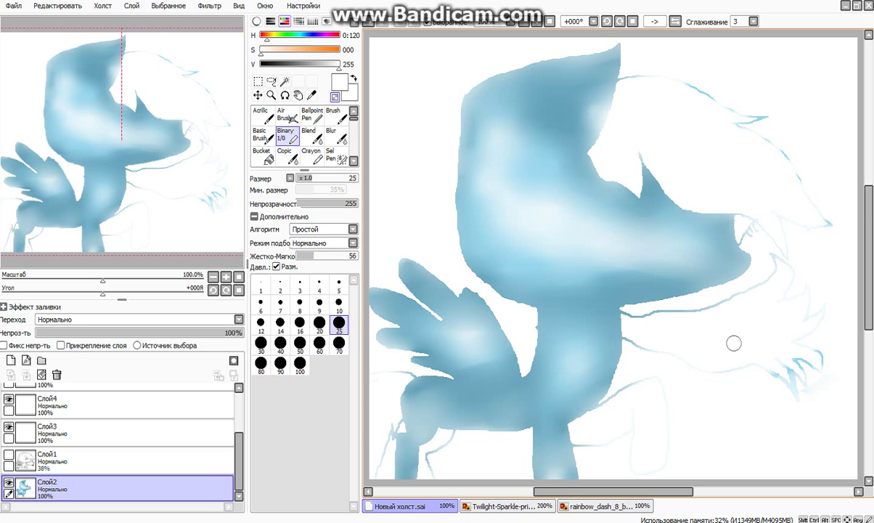
Erase the stray blue lines around the raised foreleg and the hair below the chin
{"action": "mouse_move", "coordinate": [802, 359]}
{"action": "left_mouse_down"}
{"action": "mouse_move", "coordinate": [832, 363]}
{"action": "mouse_move", "coordinate": [819, 353]}
{"action": "mouse_move", "coordinate": [846, 338]}
{"action": "mouse_move", "coordinate": [782, 376]}
{"action": "mouse_move", "coordinate": [725, 363]}
{"action": "mouse_move", "coordinate": [646, 370]}
{"action": "mouse_move", "coordinate": [660, 388]}
{"action": "left_mouse_up"}
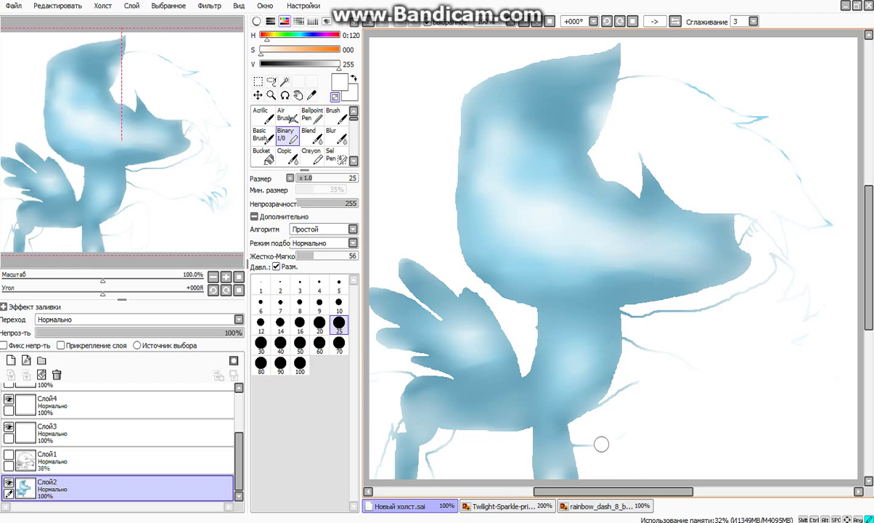
{"action": "left_click_drag", "start_coordinate": [642, 379], "coordinate": [597, 418]}
{"action": "mouse_move", "coordinate": [700, 370]}
{"action": "left_mouse_down"}
{"action": "mouse_move", "coordinate": [631, 339]}
{"action": "mouse_move", "coordinate": [628, 314]}
{"action": "mouse_move", "coordinate": [725, 306]}
{"action": "mouse_move", "coordinate": [779, 338]}
{"action": "left_mouse_up"}
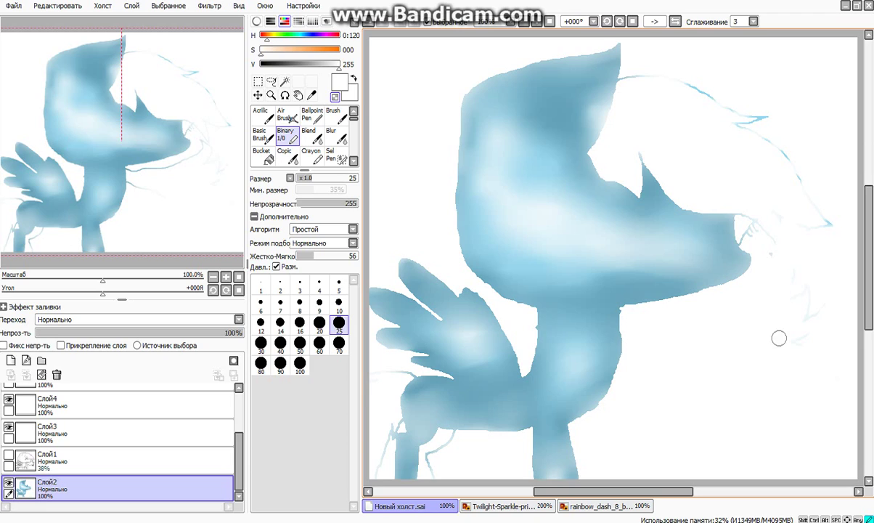
Erase the stray blue traces around the forelock and hind legs, and show Слой1 again
{"action": "mouse_move", "coordinate": [797, 234]}
{"action": "left_mouse_down"}
{"action": "mouse_move", "coordinate": [814, 192]}
{"action": "mouse_move", "coordinate": [779, 203]}
{"action": "mouse_move", "coordinate": [764, 229]}
{"action": "mouse_move", "coordinate": [754, 214]}
{"action": "mouse_move", "coordinate": [743, 238]}
{"action": "mouse_move", "coordinate": [742, 214]}
{"action": "mouse_move", "coordinate": [762, 247]}
{"action": "mouse_move", "coordinate": [803, 186]}
{"action": "mouse_move", "coordinate": [827, 247]}
{"action": "mouse_move", "coordinate": [758, 141]}
{"action": "mouse_move", "coordinate": [693, 98]}
{"action": "mouse_move", "coordinate": [718, 92]}
{"action": "mouse_move", "coordinate": [629, 80]}
{"action": "left_mouse_up"}
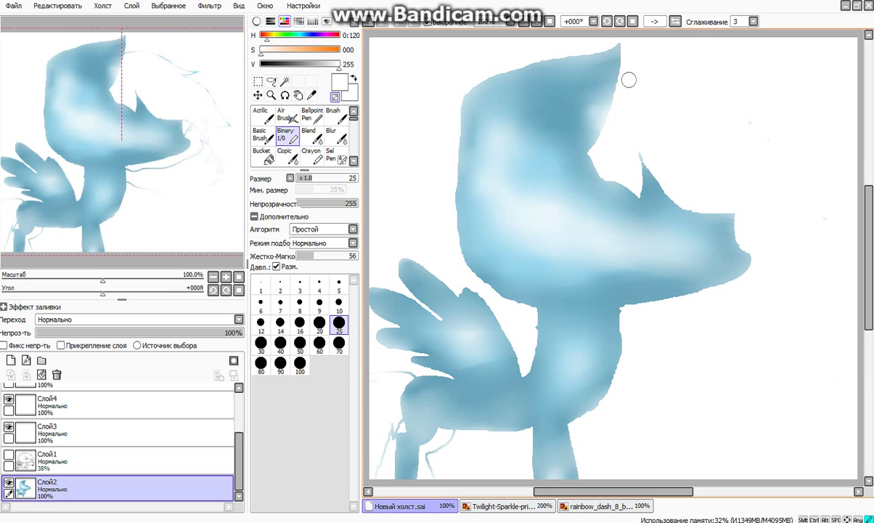
{"action": "mouse_move", "coordinate": [752, 151]}
{"action": "left_mouse_down"}
{"action": "mouse_move", "coordinate": [816, 197]}
{"action": "mouse_move", "coordinate": [801, 245]}
{"action": "mouse_move", "coordinate": [771, 238]}
{"action": "left_mouse_up"}
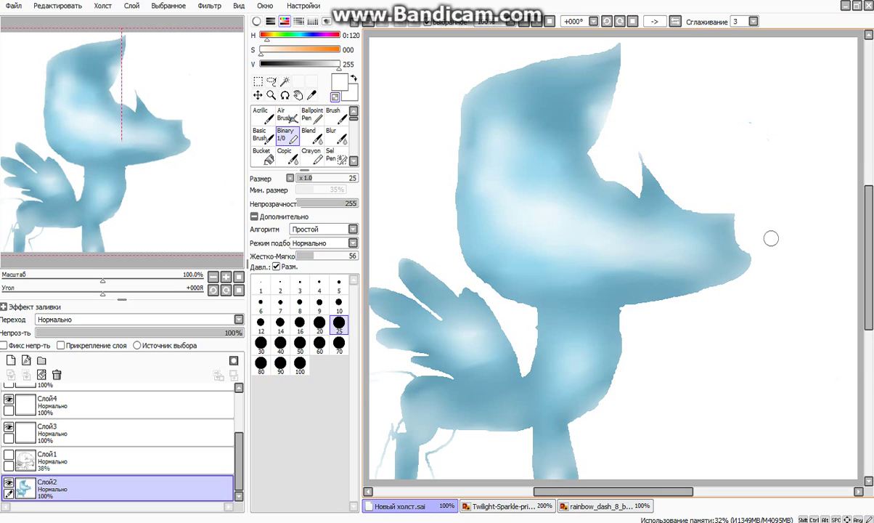
{"action": "mouse_move", "coordinate": [458, 437]}
{"action": "left_mouse_down"}
{"action": "mouse_move", "coordinate": [435, 451]}
{"action": "mouse_move", "coordinate": [435, 476]}
{"action": "left_mouse_up"}
{"action": "mouse_move", "coordinate": [388, 444]}
{"action": "left_mouse_down"}
{"action": "mouse_move", "coordinate": [379, 469]}
{"action": "mouse_move", "coordinate": [398, 375]}
{"action": "mouse_move", "coordinate": [412, 372]}
{"action": "mouse_move", "coordinate": [375, 375]}
{"action": "left_mouse_up"}
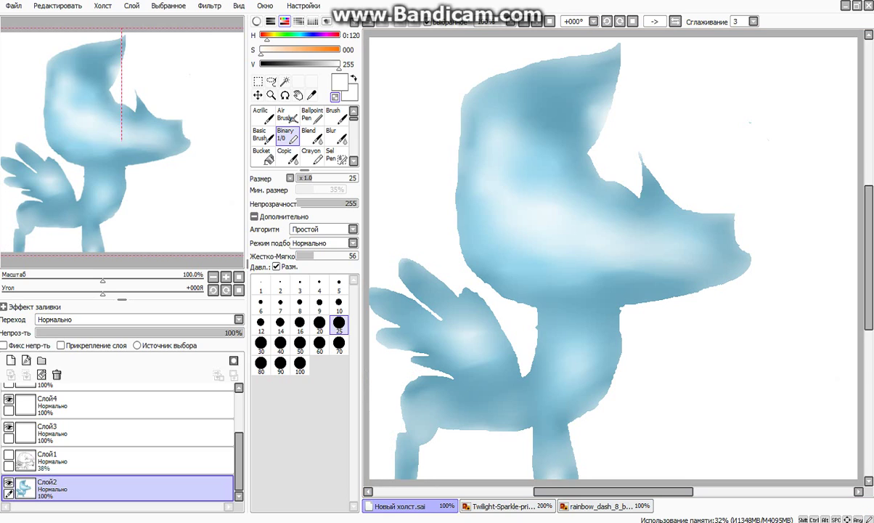
{"action": "left_click", "coordinate": [8, 455]}
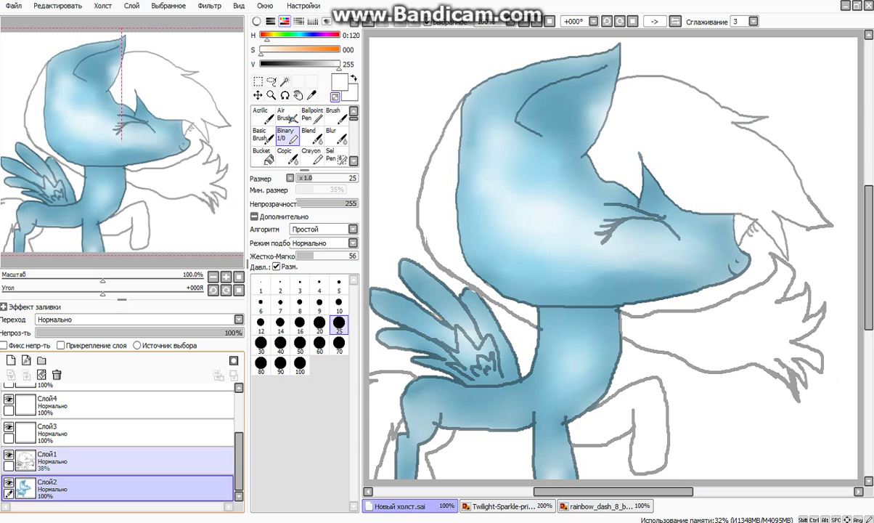
{"action": "key", "text": "w"}
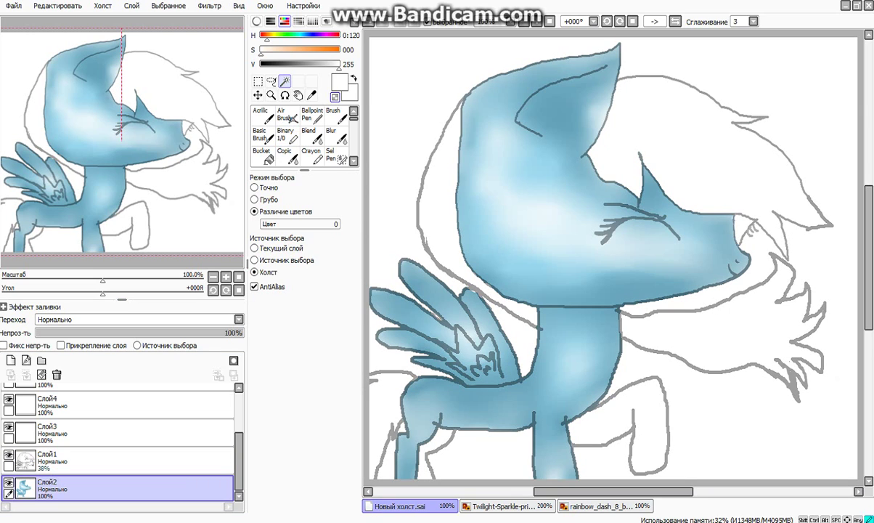
{"action": "left_click", "coordinate": [335, 96]}
{"action": "left_click", "coordinate": [440, 195]}
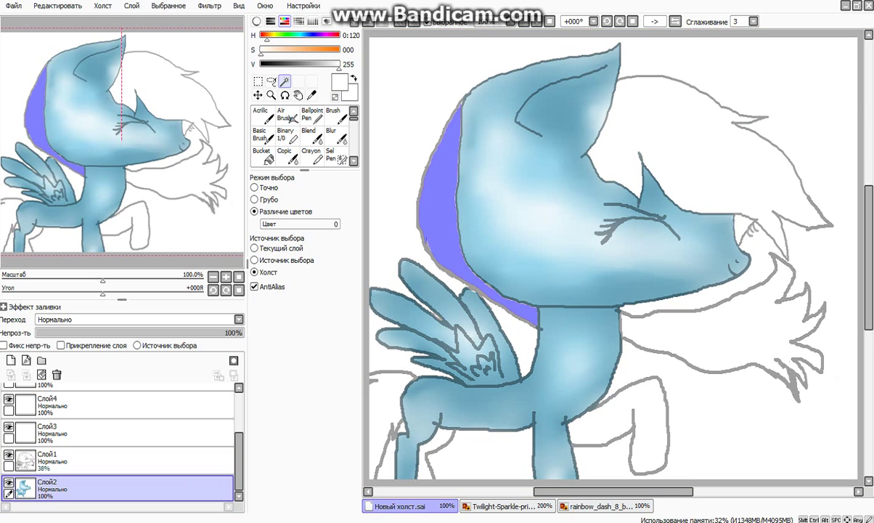
{"action": "key", "text": "ctrl+d"}
{"action": "left_click", "coordinate": [286, 134]}
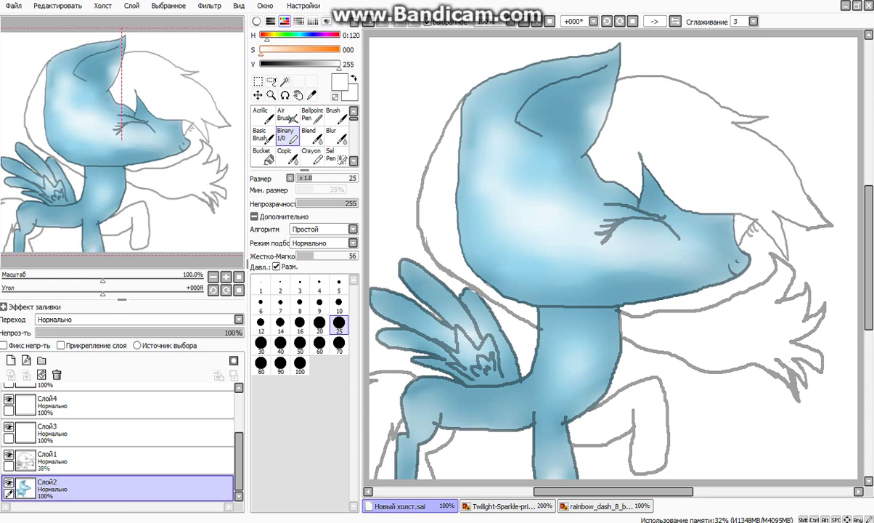
Sample the red of the mane in the rainbow_dash reference picture and return to Новый холст.sai
{"action": "left_click", "coordinate": [604, 506]}
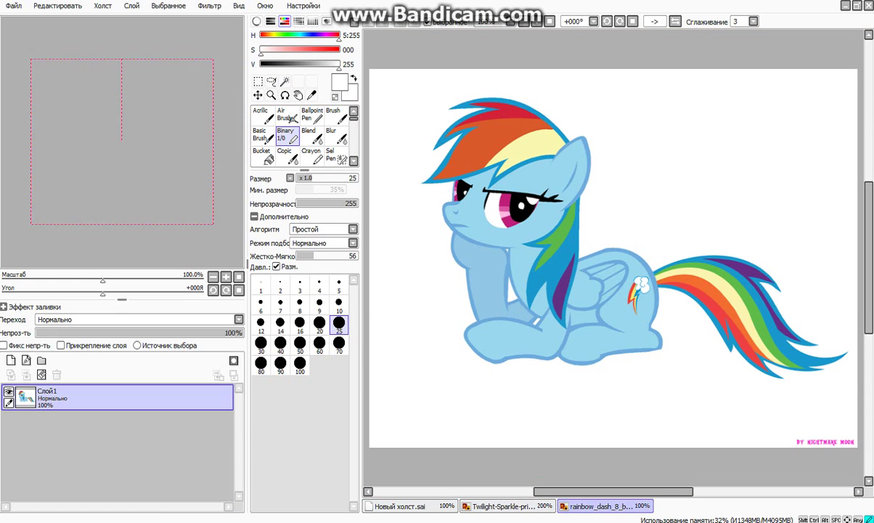
{"action": "right_click", "coordinate": [508, 113]}
{"action": "left_click", "coordinate": [507, 506]}
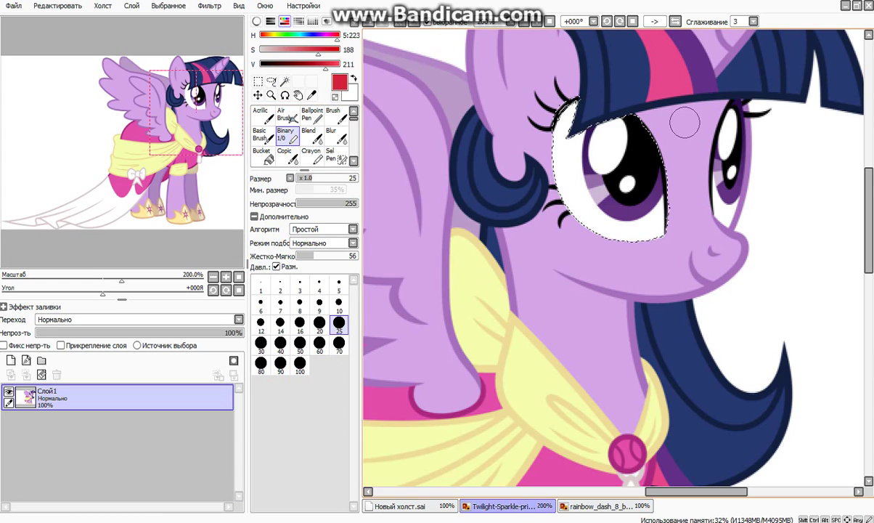
{"action": "left_click", "coordinate": [408, 506]}
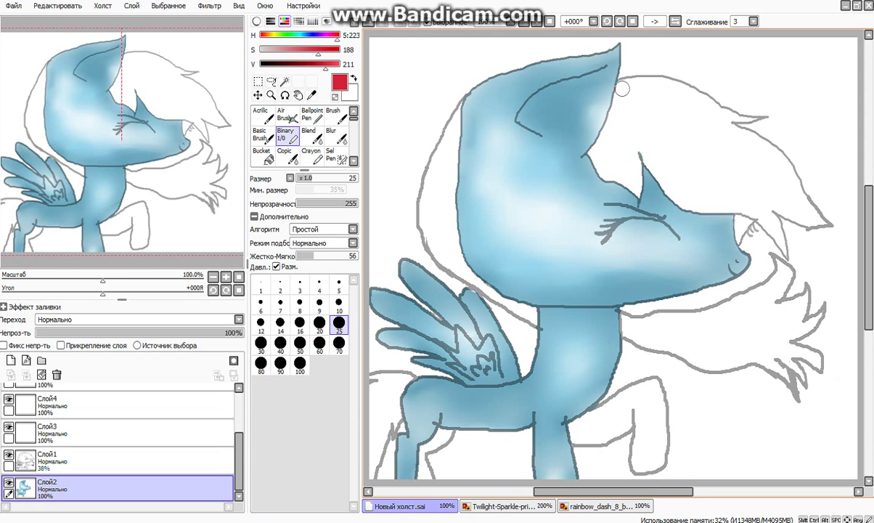
Paint the upper edge of the forelock and the visible top of the tail red on Слой2
{"action": "mouse_move", "coordinate": [617, 88]}
{"action": "left_mouse_down"}
{"action": "mouse_move", "coordinate": [737, 144]}
{"action": "mouse_move", "coordinate": [834, 227]}
{"action": "mouse_move", "coordinate": [768, 153]}
{"action": "mouse_move", "coordinate": [726, 127]}
{"action": "mouse_move", "coordinate": [764, 114]}
{"action": "mouse_move", "coordinate": [621, 82]}
{"action": "mouse_move", "coordinate": [659, 81]}
{"action": "mouse_move", "coordinate": [724, 115]}
{"action": "mouse_move", "coordinate": [674, 93]}
{"action": "left_mouse_up"}
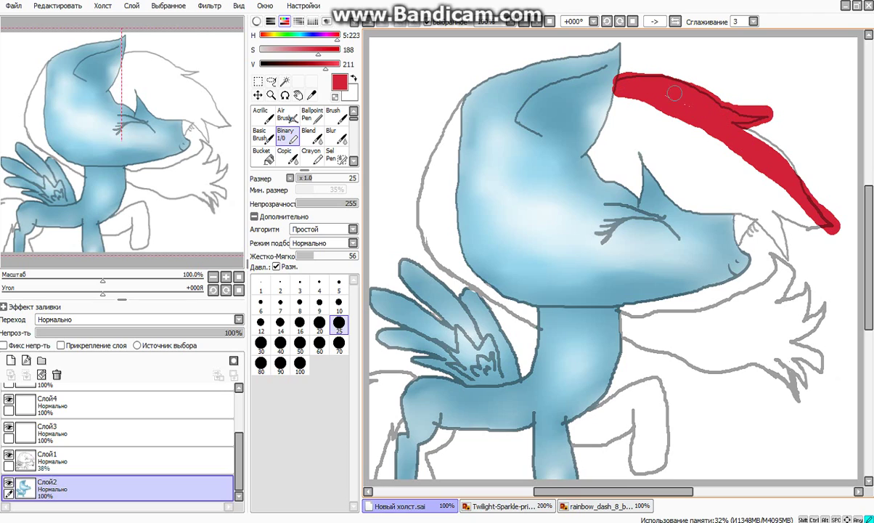
{"action": "left_click_drag", "start_coordinate": [732, 126], "coordinate": [762, 192]}
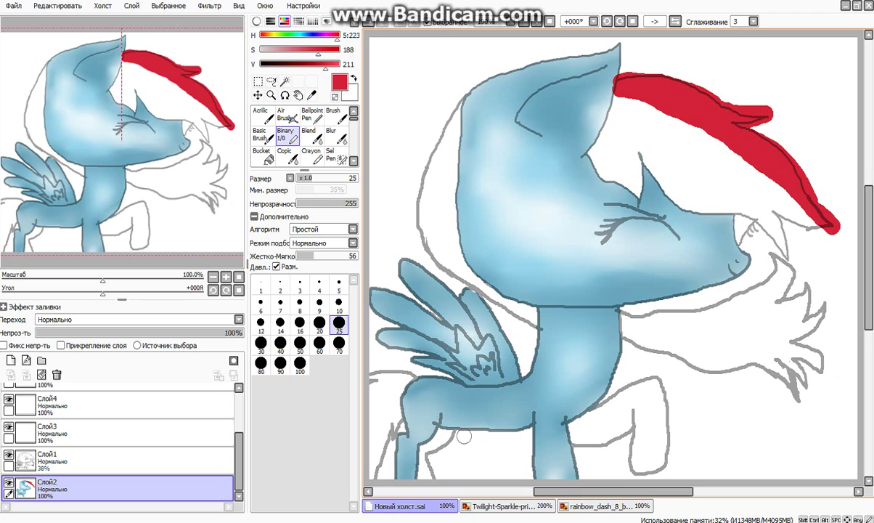
{"action": "left_click_drag", "start_coordinate": [406, 380], "coordinate": [369, 383]}
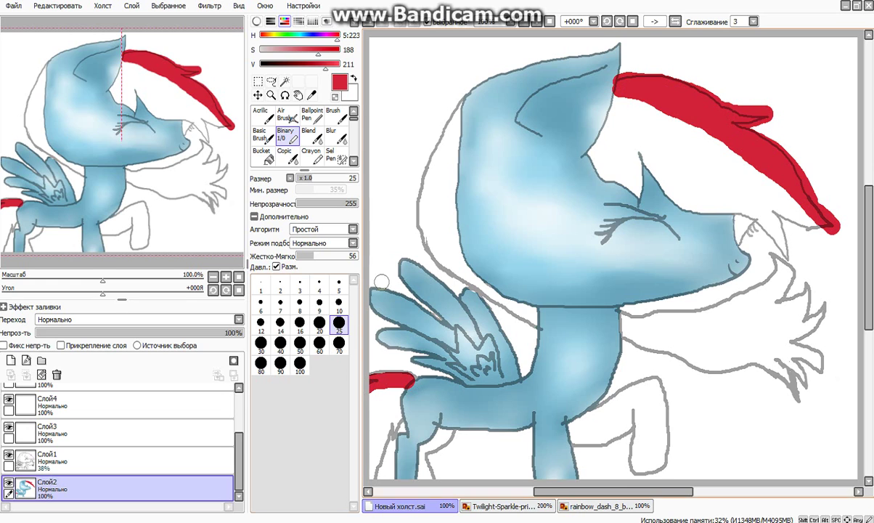
Sample the reference pony's orange mane colour and fill the forelock area below the red strip on Слой2
{"action": "left_click", "coordinate": [602, 506]}
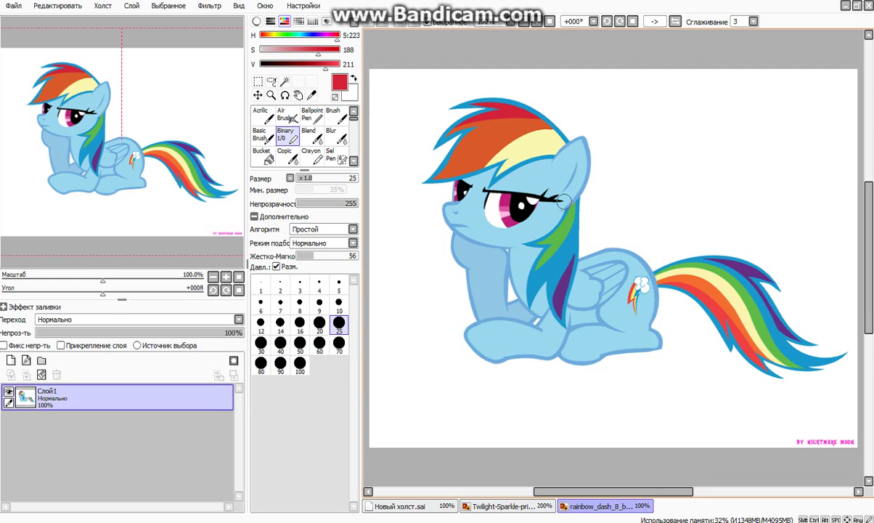
{"action": "left_click", "coordinate": [504, 134], "text": "alt"}
{"action": "key", "text": "ctrl+Tab"}
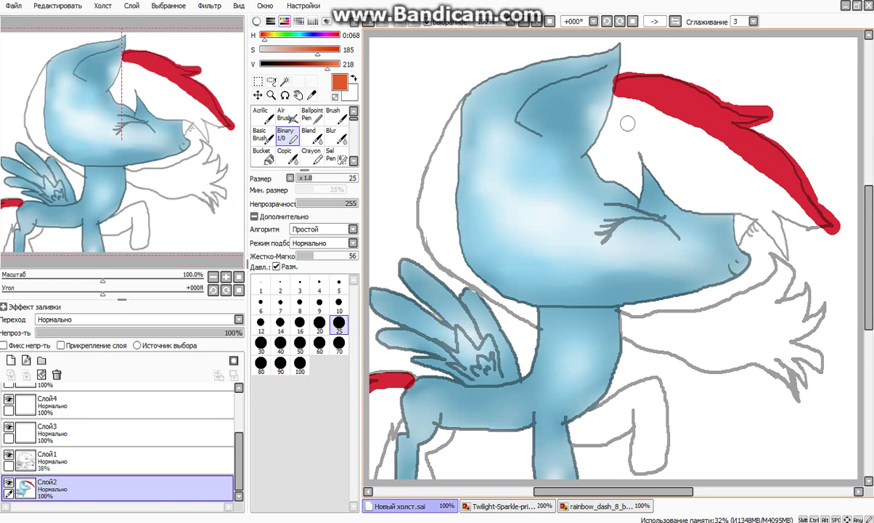
{"action": "mouse_move", "coordinate": [612, 112]}
{"action": "left_mouse_down"}
{"action": "mouse_move", "coordinate": [689, 183]}
{"action": "mouse_move", "coordinate": [815, 226]}
{"action": "mouse_move", "coordinate": [705, 140]}
{"action": "mouse_move", "coordinate": [636, 106]}
{"action": "left_mouse_up"}
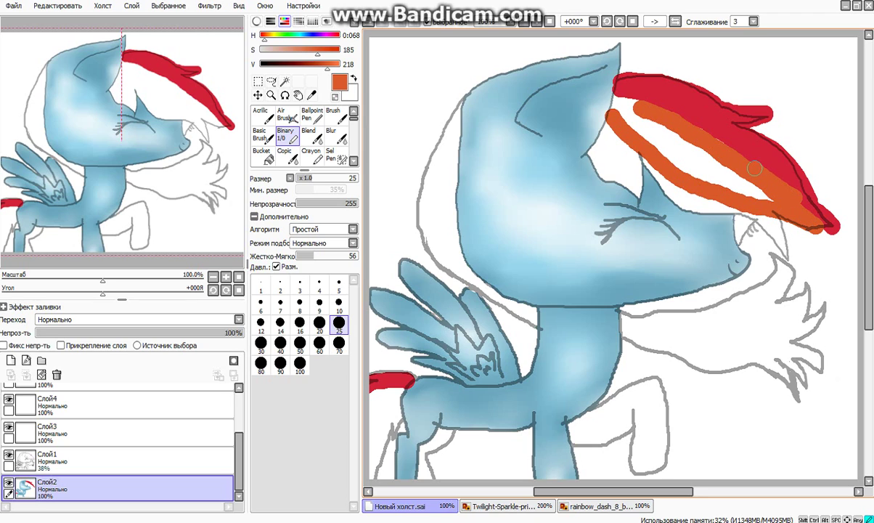
{"action": "mouse_move", "coordinate": [673, 136]}
{"action": "left_mouse_down"}
{"action": "mouse_move", "coordinate": [617, 97]}
{"action": "mouse_move", "coordinate": [711, 175]}
{"action": "mouse_move", "coordinate": [772, 199]}
{"action": "mouse_move", "coordinate": [658, 130]}
{"action": "mouse_move", "coordinate": [724, 172]}
{"action": "mouse_move", "coordinate": [694, 165]}
{"action": "mouse_move", "coordinate": [617, 116]}
{"action": "mouse_move", "coordinate": [655, 116]}
{"action": "mouse_move", "coordinate": [703, 176]}
{"action": "mouse_move", "coordinate": [639, 154]}
{"action": "left_mouse_up"}
Try to touch up the ear's front edge with light blue sampled from the ear, and undo the strokes
{"action": "left_click", "coordinate": [560, 111], "text": "alt"}
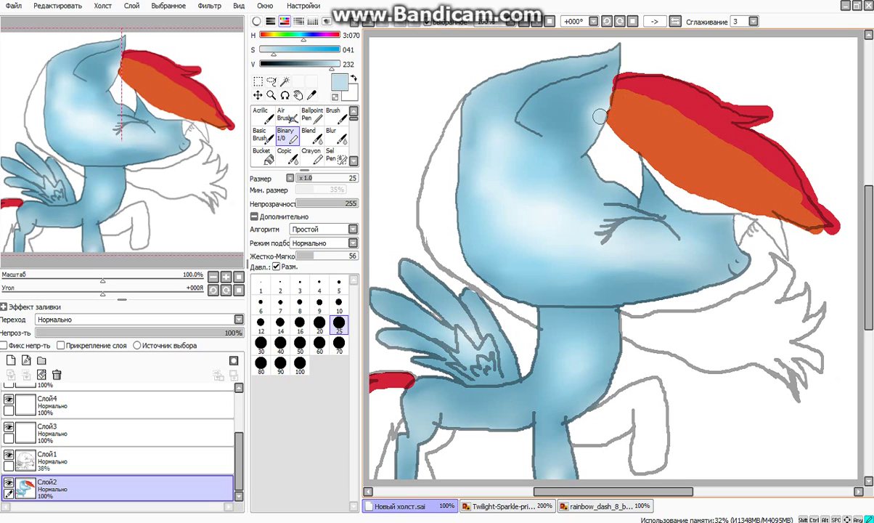
{"action": "left_click_drag", "start_coordinate": [602, 102], "coordinate": [608, 74]}
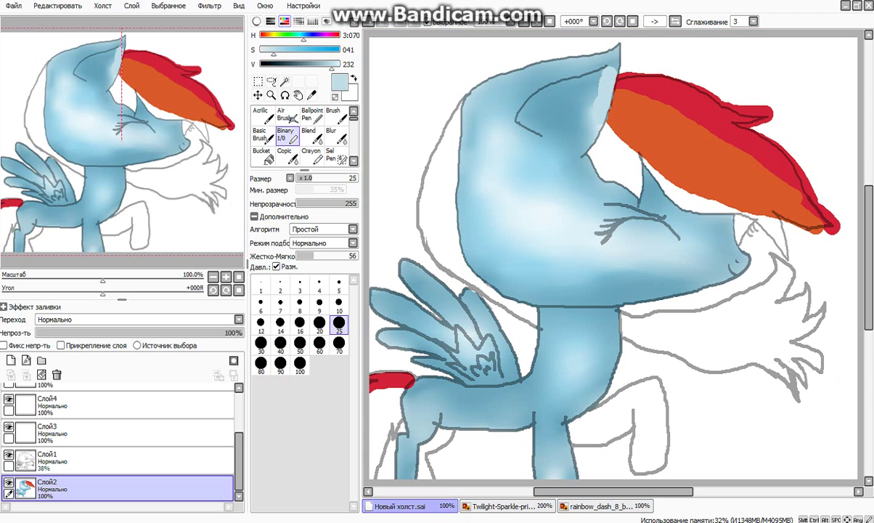
{"action": "left_click", "coordinate": [368, 22]}
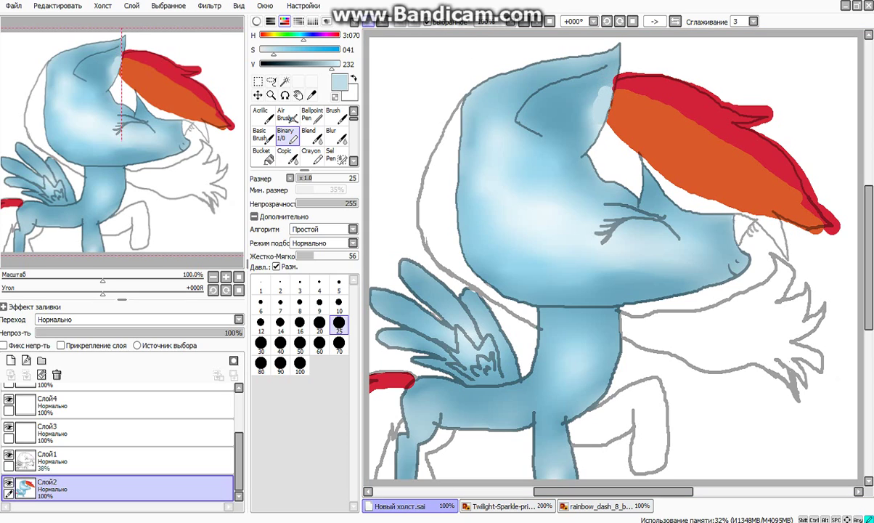
{"action": "left_click", "coordinate": [369, 23]}
Sample the forelock's red, undo all the mane and tail painting on Слой2, and clear the restored selection
{"action": "left_click", "coordinate": [642, 94], "text": "alt"}
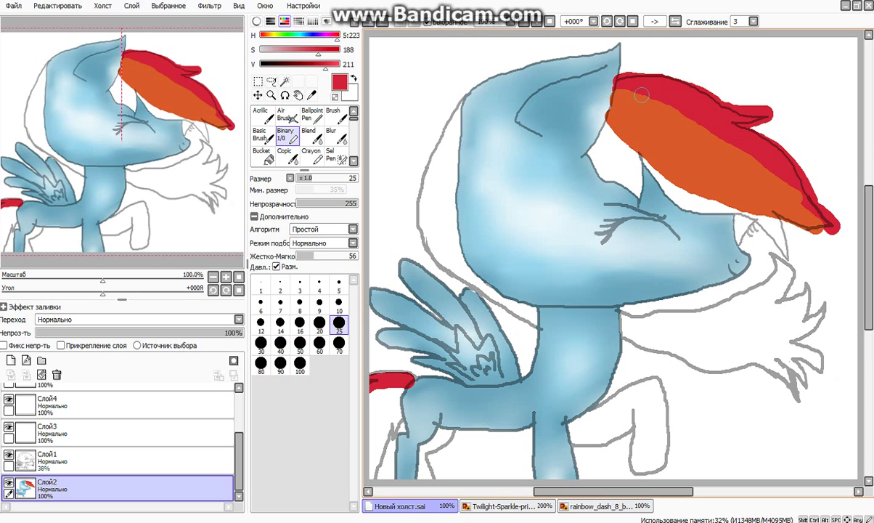
{"action": "left_click", "coordinate": [368, 22]}
{"action": "left_click", "coordinate": [368, 22]}
{"action": "left_click", "coordinate": [368, 22]}
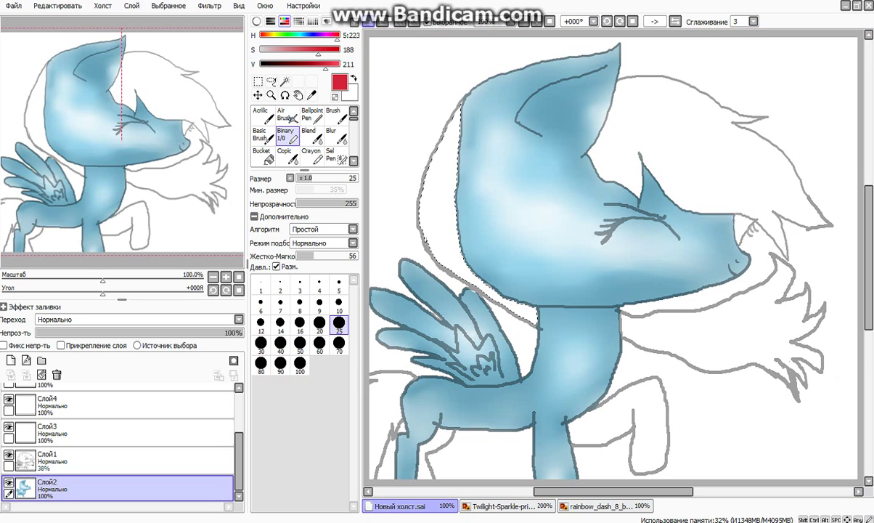
{"action": "left_click", "coordinate": [383, 23]}
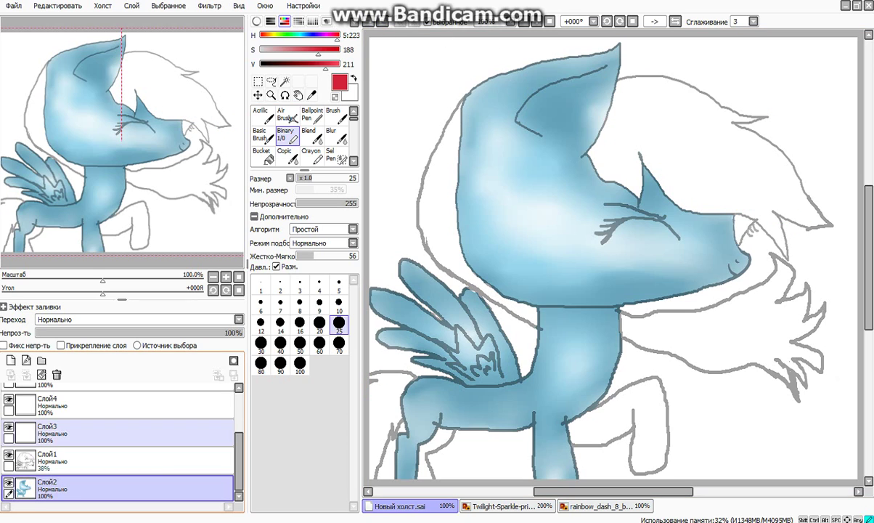
Try a red stroke on Слой3 beneath Слой2, undo it, and leave Слой3 placed between Слой1 and Слой2
{"action": "left_click", "coordinate": [95, 434]}
{"action": "left_click_drag", "start_coordinate": [87, 434], "coordinate": [87, 494]}
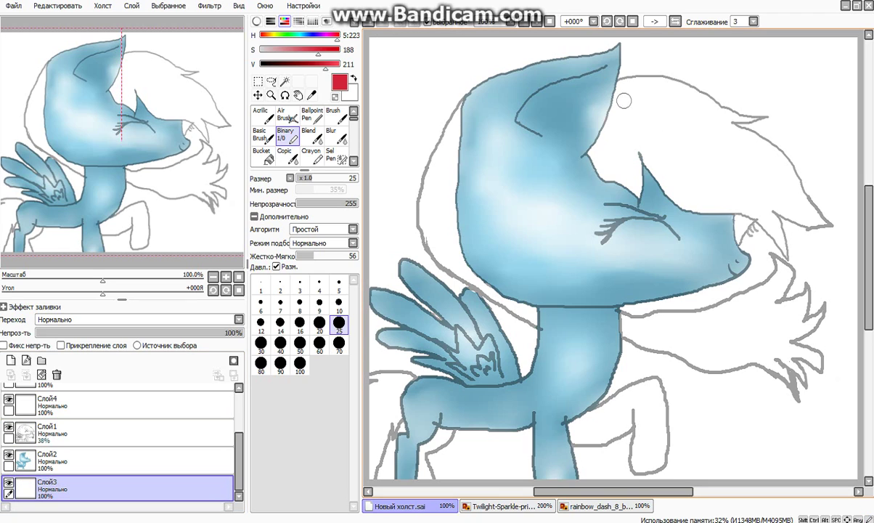
{"action": "left_click_drag", "start_coordinate": [626, 78], "coordinate": [613, 109]}
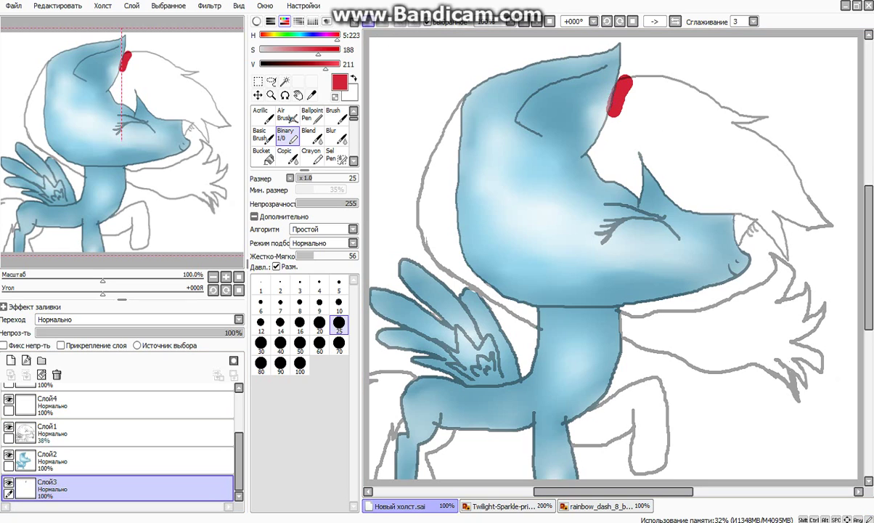
{"action": "key", "text": "ctrl+z"}
{"action": "key", "text": "ctrl+z"}
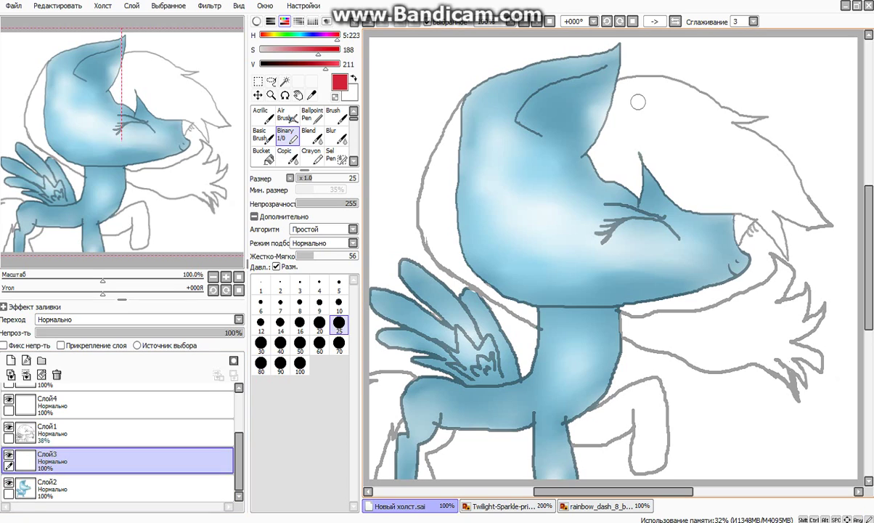
Paint the upper part of the forelock and the outer strand of the tail red on Слой3 with the size 25 Binary brush
{"action": "mouse_move", "coordinate": [619, 109]}
{"action": "left_mouse_down"}
{"action": "mouse_move", "coordinate": [623, 78]}
{"action": "mouse_move", "coordinate": [620, 105]}
{"action": "mouse_move", "coordinate": [822, 226]}
{"action": "mouse_move", "coordinate": [777, 152]}
{"action": "mouse_move", "coordinate": [724, 115]}
{"action": "mouse_move", "coordinate": [761, 114]}
{"action": "mouse_move", "coordinate": [735, 118]}
{"action": "mouse_move", "coordinate": [683, 84]}
{"action": "mouse_move", "coordinate": [624, 82]}
{"action": "mouse_move", "coordinate": [820, 207]}
{"action": "left_mouse_up"}
{"action": "key", "text": "ctrl+z"}
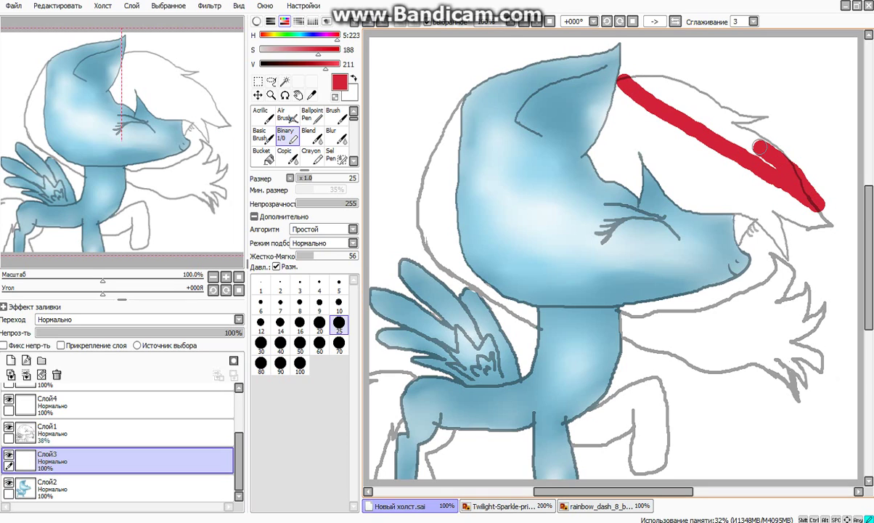
{"action": "mouse_move", "coordinate": [760, 147]}
{"action": "left_mouse_down"}
{"action": "mouse_move", "coordinate": [713, 109]}
{"action": "mouse_move", "coordinate": [775, 115]}
{"action": "mouse_move", "coordinate": [726, 118]}
{"action": "mouse_move", "coordinate": [684, 91]}
{"action": "mouse_move", "coordinate": [635, 81]}
{"action": "mouse_move", "coordinate": [721, 107]}
{"action": "mouse_move", "coordinate": [672, 101]}
{"action": "mouse_move", "coordinate": [773, 157]}
{"action": "mouse_move", "coordinate": [789, 157]}
{"action": "mouse_move", "coordinate": [698, 122]}
{"action": "left_mouse_up"}
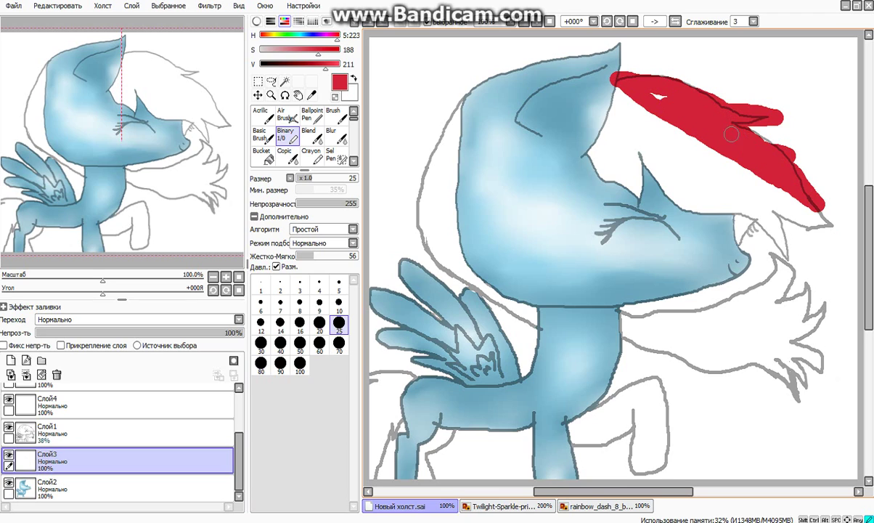
{"action": "left_click_drag", "start_coordinate": [751, 140], "coordinate": [712, 134]}
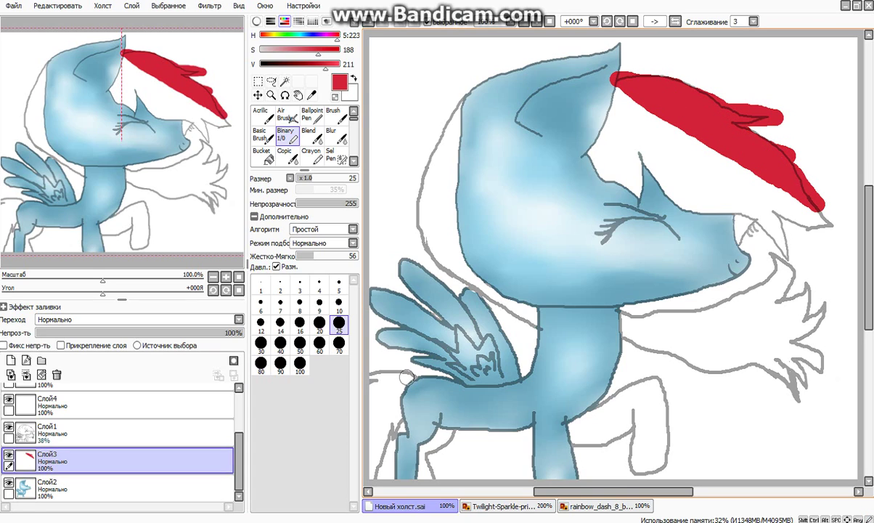
{"action": "left_click_drag", "start_coordinate": [406, 377], "coordinate": [365, 402]}
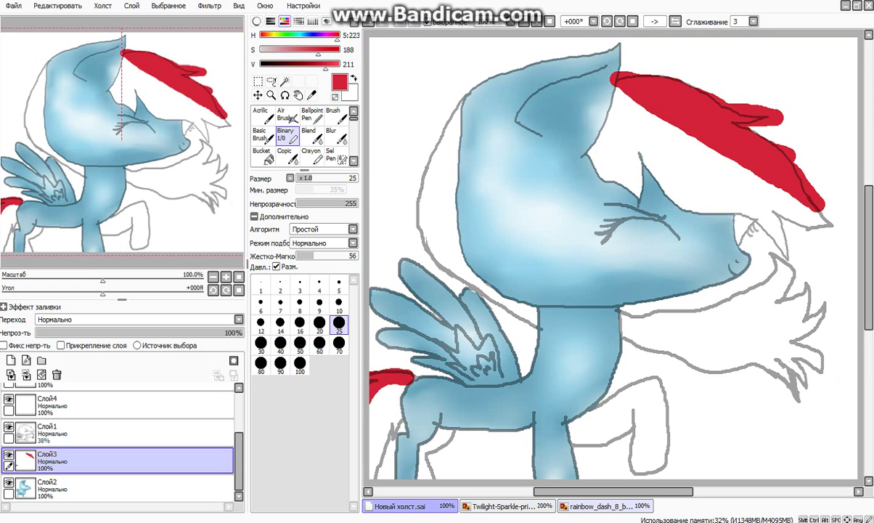
Sample the reference pony's orange and paint the lower forelock and the tail strand beneath the red on Слой3
{"action": "left_click", "coordinate": [603, 506]}
{"action": "right_click", "coordinate": [491, 124]}
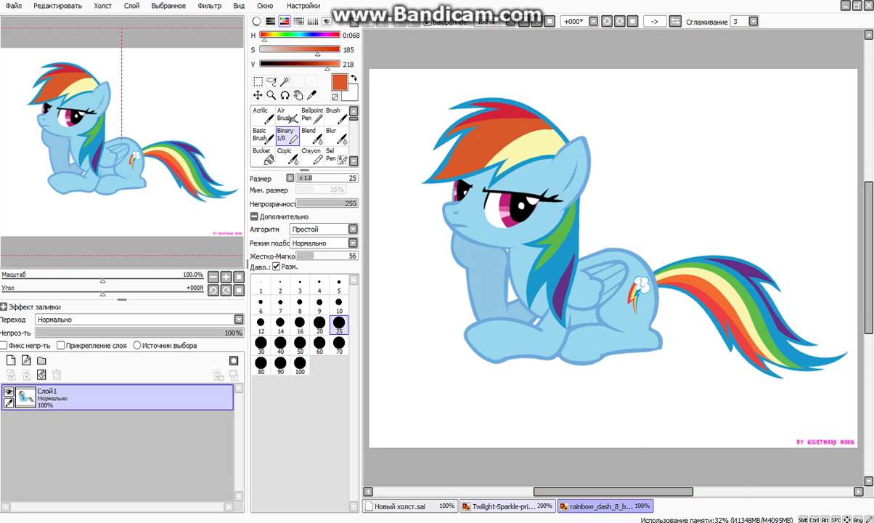
{"action": "key", "text": "ctrl+shift+Tab"}
{"action": "key", "text": "ctrl+shift+Tab"}
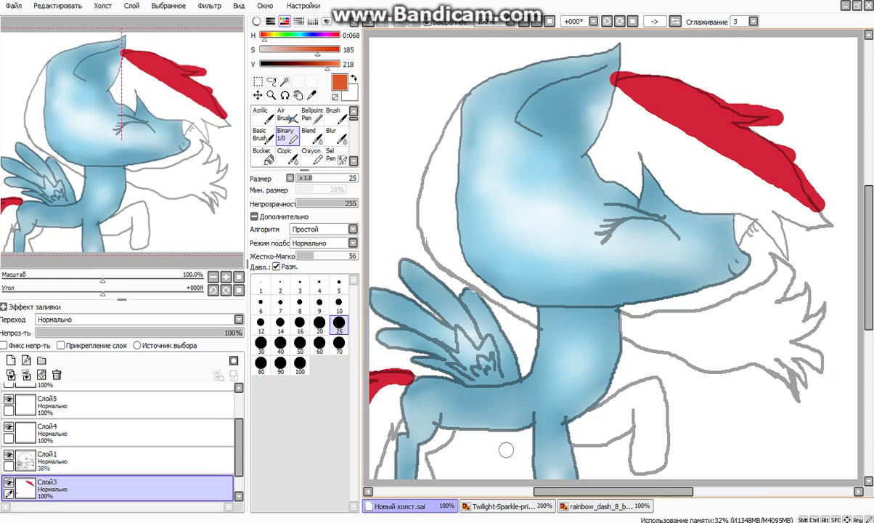
{"action": "mouse_move", "coordinate": [612, 127]}
{"action": "left_mouse_down"}
{"action": "mouse_move", "coordinate": [595, 138]}
{"action": "mouse_move", "coordinate": [631, 183]}
{"action": "mouse_move", "coordinate": [779, 233]}
{"action": "mouse_move", "coordinate": [764, 225]}
{"action": "mouse_move", "coordinate": [827, 224]}
{"action": "mouse_move", "coordinate": [581, 81]}
{"action": "mouse_move", "coordinate": [577, 116]}
{"action": "mouse_move", "coordinate": [635, 113]}
{"action": "mouse_move", "coordinate": [746, 180]}
{"action": "mouse_move", "coordinate": [703, 190]}
{"action": "mouse_move", "coordinate": [643, 167]}
{"action": "mouse_move", "coordinate": [684, 186]}
{"action": "left_mouse_up"}
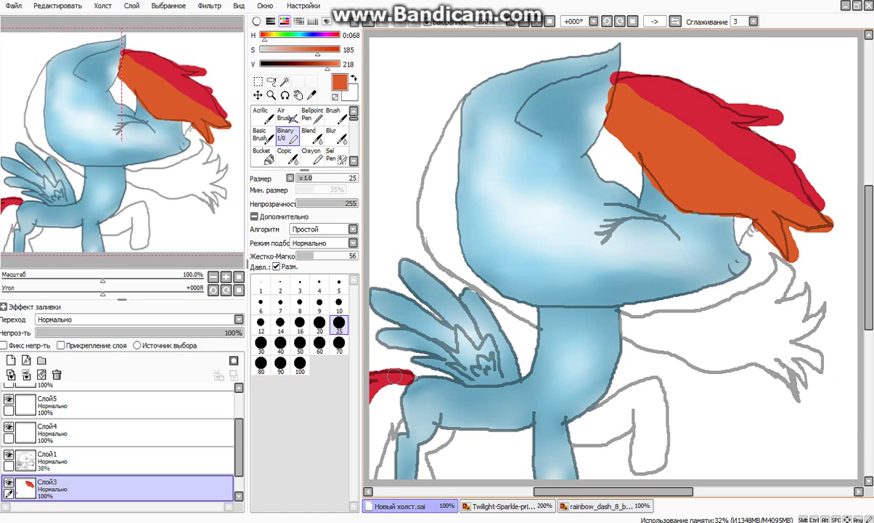
{"action": "left_click_drag", "start_coordinate": [397, 381], "coordinate": [367, 438]}
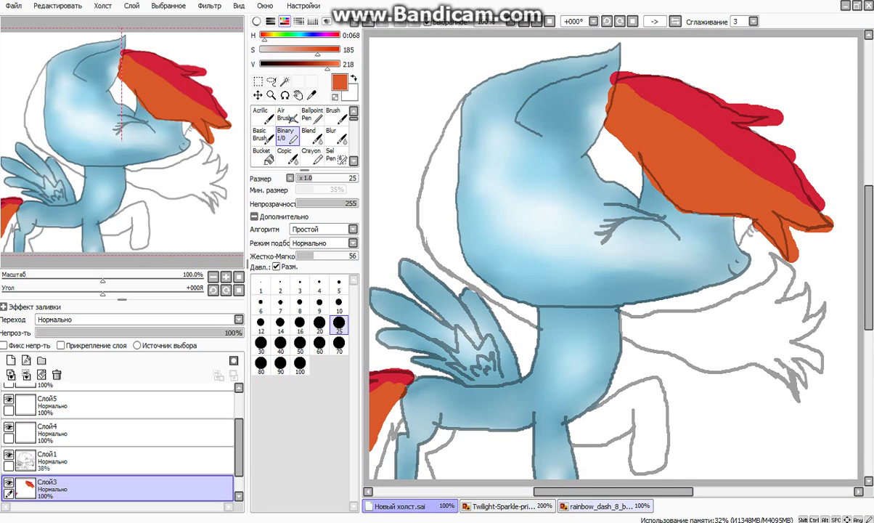
Sample the reference pony's pale yellow and paint the small lock above the eye and the next tail strand
{"action": "left_click", "coordinate": [599, 506]}
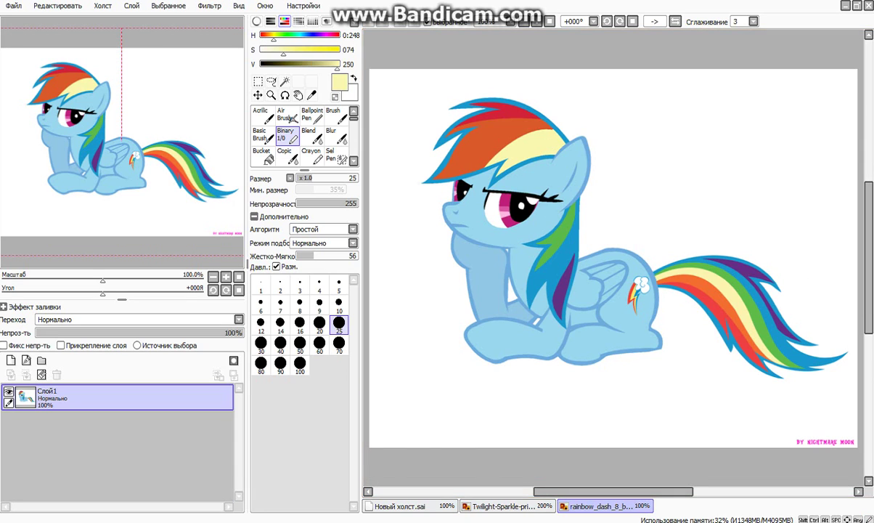
{"action": "left_click", "coordinate": [400, 506]}
{"action": "mouse_move", "coordinate": [638, 168]}
{"action": "left_mouse_down"}
{"action": "mouse_move", "coordinate": [560, 129]}
{"action": "mouse_move", "coordinate": [563, 156]}
{"action": "mouse_move", "coordinate": [642, 197]}
{"action": "mouse_move", "coordinate": [570, 156]}
{"action": "mouse_move", "coordinate": [580, 178]}
{"action": "left_mouse_up"}
{"action": "mouse_move", "coordinate": [395, 398]}
{"action": "left_mouse_down"}
{"action": "mouse_move", "coordinate": [371, 383]}
{"action": "mouse_move", "coordinate": [359, 415]}
{"action": "mouse_move", "coordinate": [371, 446]}
{"action": "left_mouse_up"}
Sample the reference pony's green and paint the inner mane behind the head, the upper hair below the chin and a tail strand
{"action": "left_click", "coordinate": [605, 506]}
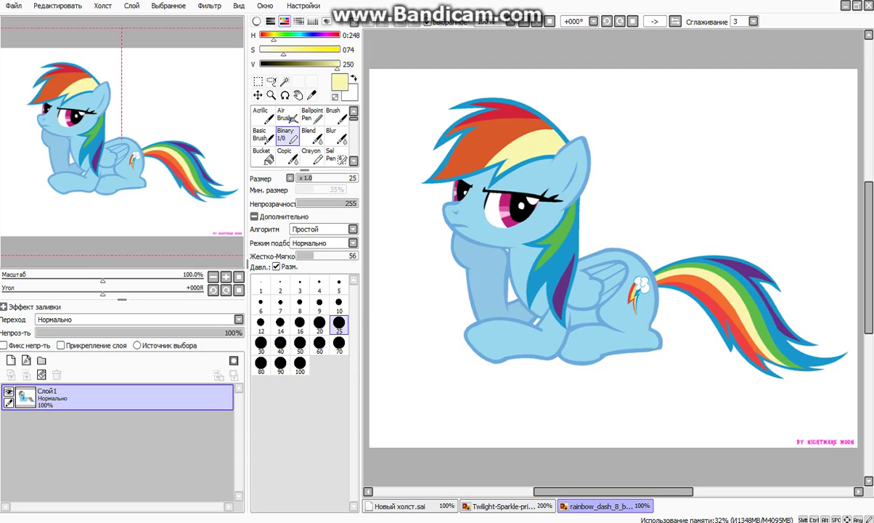
{"action": "left_click", "coordinate": [556, 240], "text": "alt"}
{"action": "left_click", "coordinate": [403, 506]}
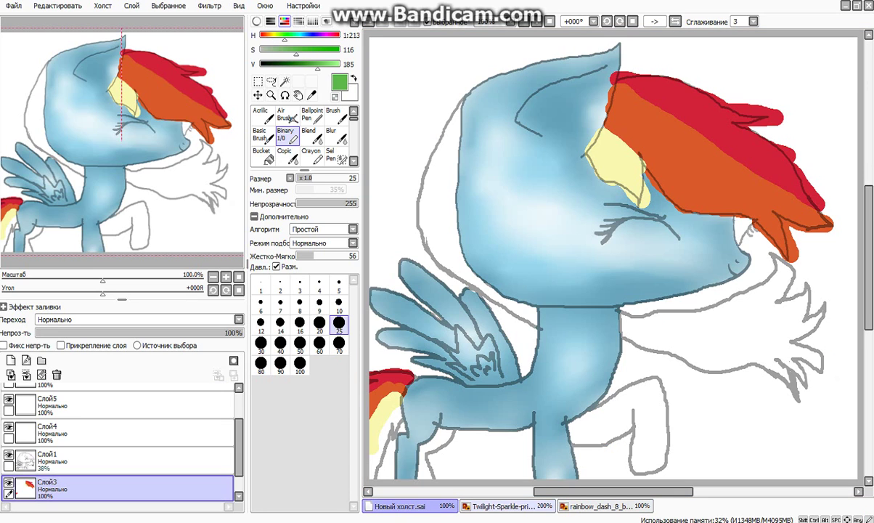
{"action": "mouse_move", "coordinate": [461, 100]}
{"action": "left_mouse_down"}
{"action": "mouse_move", "coordinate": [455, 180]}
{"action": "mouse_move", "coordinate": [468, 252]}
{"action": "mouse_move", "coordinate": [504, 293]}
{"action": "mouse_move", "coordinate": [538, 311]}
{"action": "left_mouse_up"}
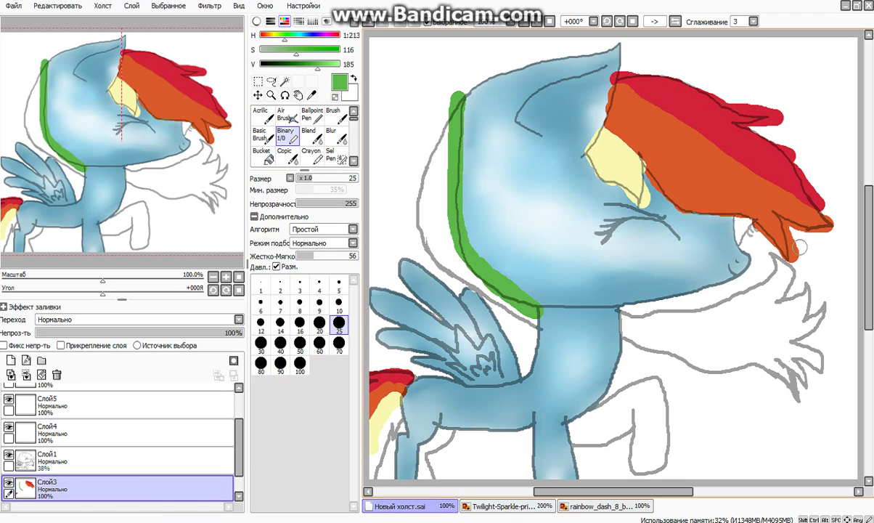
{"action": "mouse_move", "coordinate": [619, 312]}
{"action": "left_mouse_down"}
{"action": "mouse_move", "coordinate": [667, 319]}
{"action": "mouse_move", "coordinate": [727, 302]}
{"action": "mouse_move", "coordinate": [780, 262]}
{"action": "mouse_move", "coordinate": [781, 291]}
{"action": "mouse_move", "coordinate": [721, 315]}
{"action": "mouse_move", "coordinate": [636, 319]}
{"action": "mouse_move", "coordinate": [715, 303]}
{"action": "left_mouse_up"}
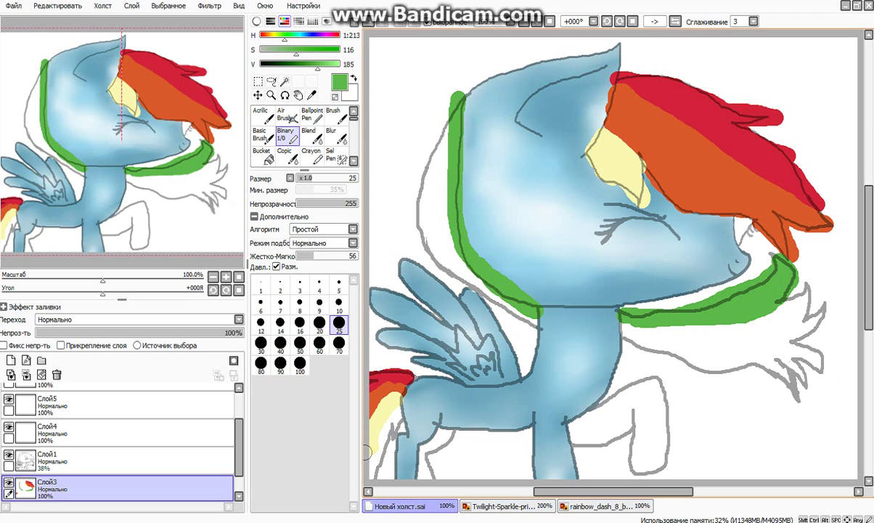
{"action": "left_click_drag", "start_coordinate": [367, 453], "coordinate": [400, 408]}
Close the Twilight-Sparkle-princess2.png picture without saving its changes
{"action": "left_click", "coordinate": [507, 506]}
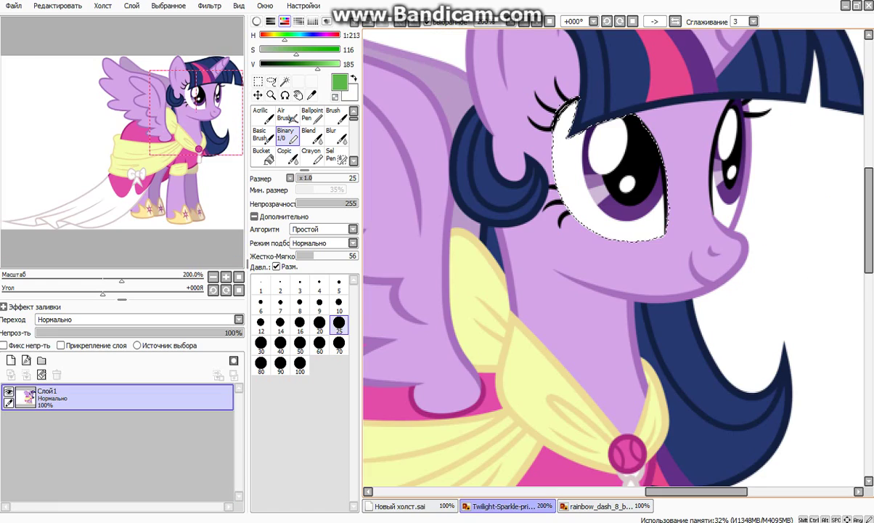
{"action": "key", "text": "ctrl+Tab"}
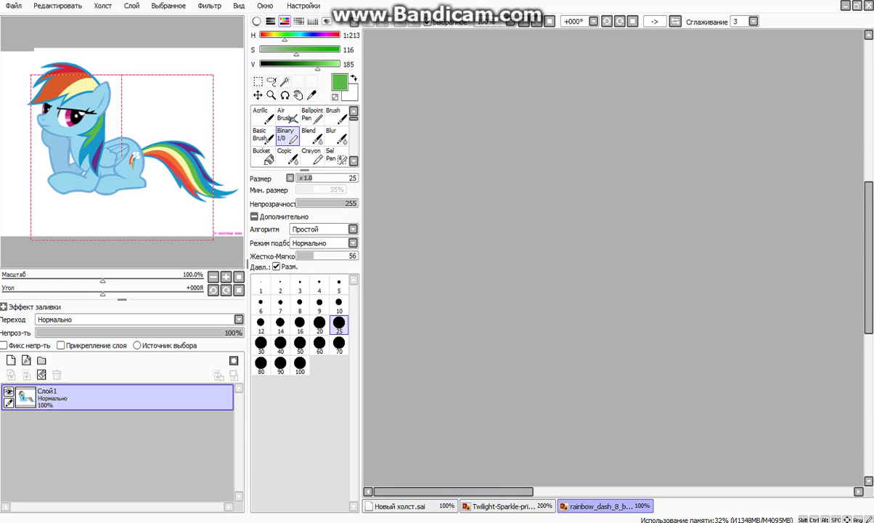
{"action": "key", "text": "ctrl+shift+Tab"}
{"action": "key", "text": "ctrl+w"}
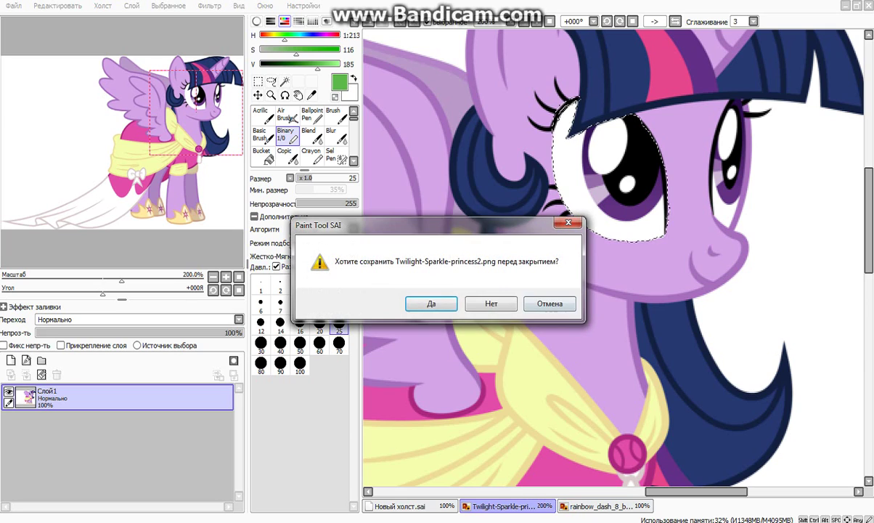
{"action": "left_click", "coordinate": [492, 304]}
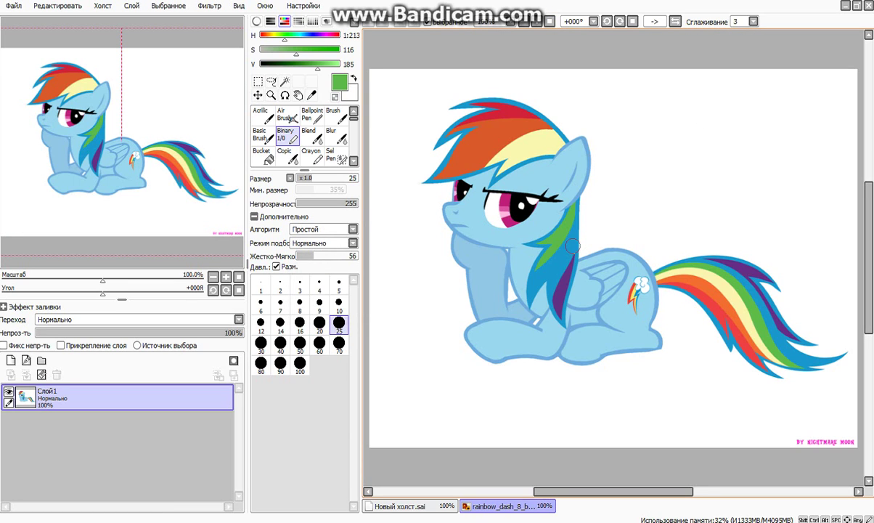
Sample the reference pony's blue and paint the next stripe behind the head, below the chin and in the tail on Слой3
{"action": "left_click", "coordinate": [573, 247], "text": "alt"}
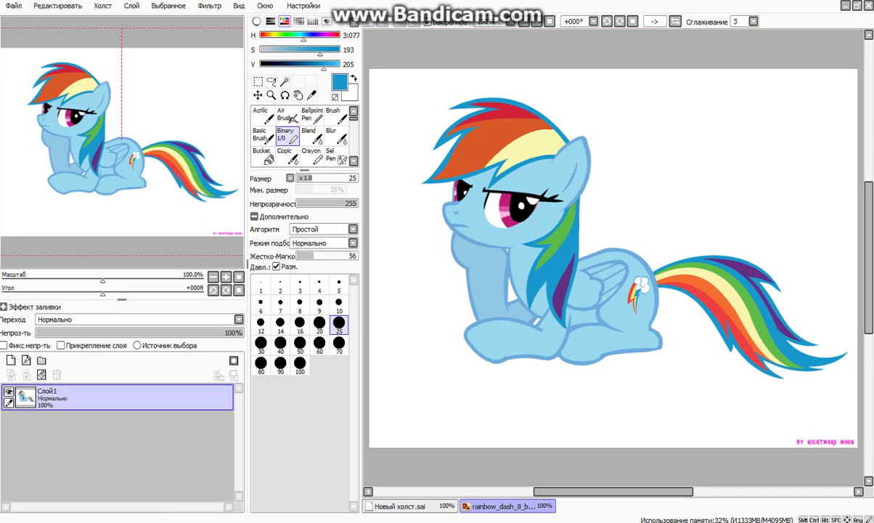
{"action": "key", "text": "ctrl+Tab"}
{"action": "mouse_move", "coordinate": [448, 116]}
{"action": "left_mouse_down"}
{"action": "mouse_move", "coordinate": [443, 177]}
{"action": "mouse_move", "coordinate": [456, 256]}
{"action": "mouse_move", "coordinate": [548, 328]}
{"action": "left_mouse_up"}
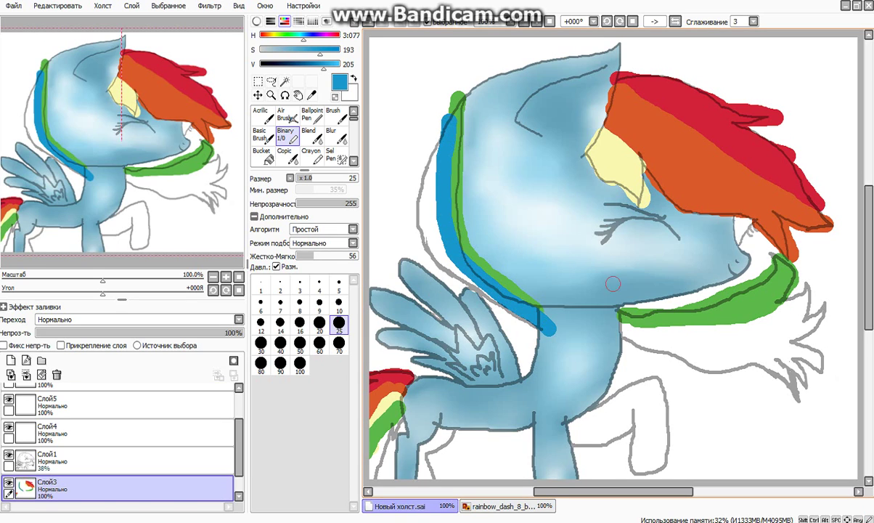
{"action": "mouse_move", "coordinate": [626, 326]}
{"action": "left_mouse_down"}
{"action": "mouse_move", "coordinate": [750, 313]}
{"action": "mouse_move", "coordinate": [816, 289]}
{"action": "mouse_move", "coordinate": [746, 322]}
{"action": "mouse_move", "coordinate": [629, 329]}
{"action": "mouse_move", "coordinate": [752, 329]}
{"action": "mouse_move", "coordinate": [842, 312]}
{"action": "left_mouse_up"}
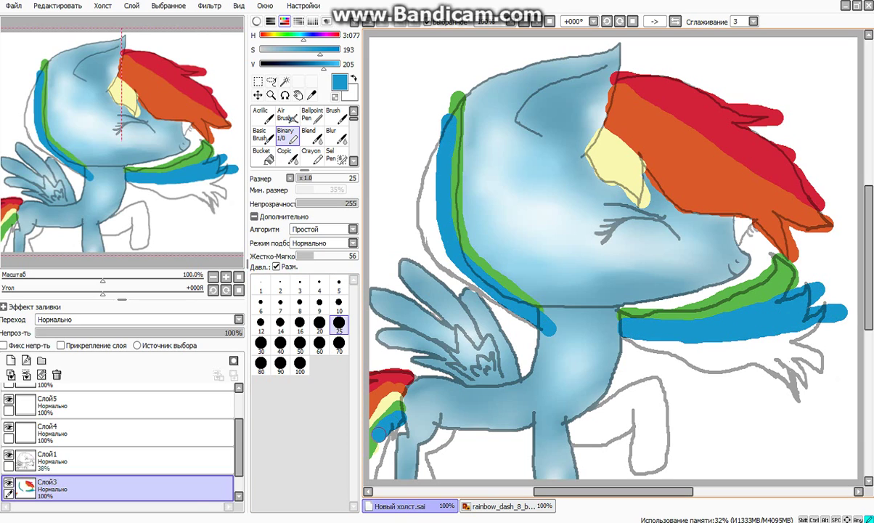
Sample the reference pony's purple and paint the lowest hair below the chin, the last tail strand and the outer mane behind the head
{"action": "left_click", "coordinate": [498, 506]}
{"action": "left_click", "coordinate": [557, 294], "text": "alt"}
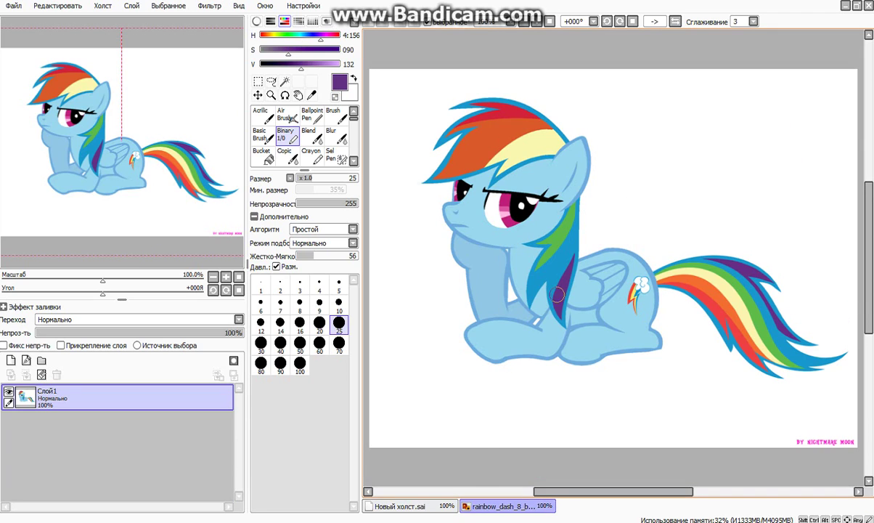
{"action": "left_click", "coordinate": [409, 506]}
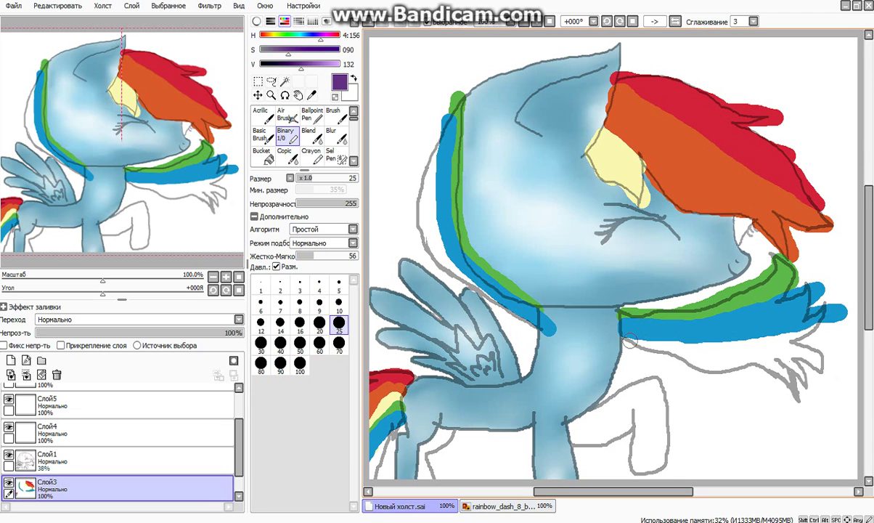
{"action": "mouse_move", "coordinate": [629, 339]}
{"action": "left_mouse_down"}
{"action": "mouse_move", "coordinate": [829, 330]}
{"action": "mouse_move", "coordinate": [808, 336]}
{"action": "mouse_move", "coordinate": [829, 354]}
{"action": "mouse_move", "coordinate": [781, 391]}
{"action": "mouse_move", "coordinate": [793, 375]}
{"action": "mouse_move", "coordinate": [824, 365]}
{"action": "mouse_move", "coordinate": [726, 347]}
{"action": "mouse_move", "coordinate": [737, 363]}
{"action": "mouse_move", "coordinate": [667, 354]}
{"action": "left_mouse_up"}
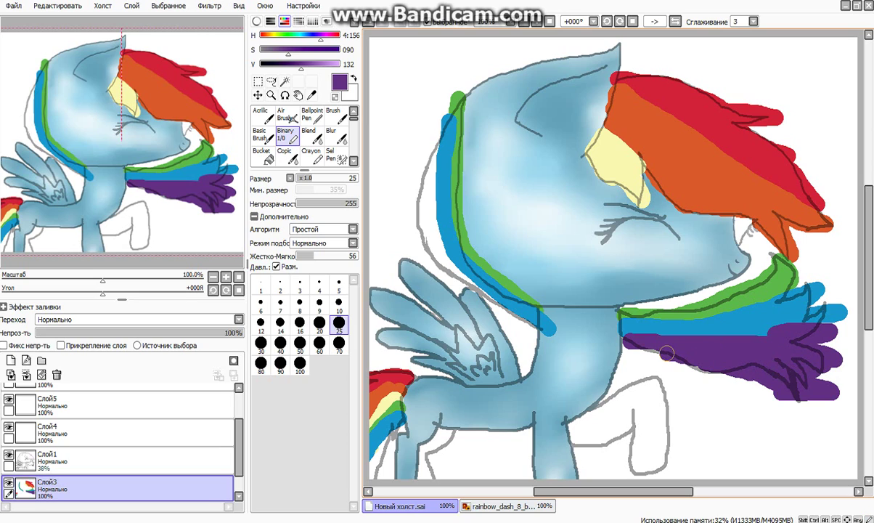
{"action": "mouse_move", "coordinate": [374, 475]}
{"action": "left_mouse_down"}
{"action": "mouse_move", "coordinate": [392, 420]}
{"action": "mouse_move", "coordinate": [404, 420]}
{"action": "left_mouse_up"}
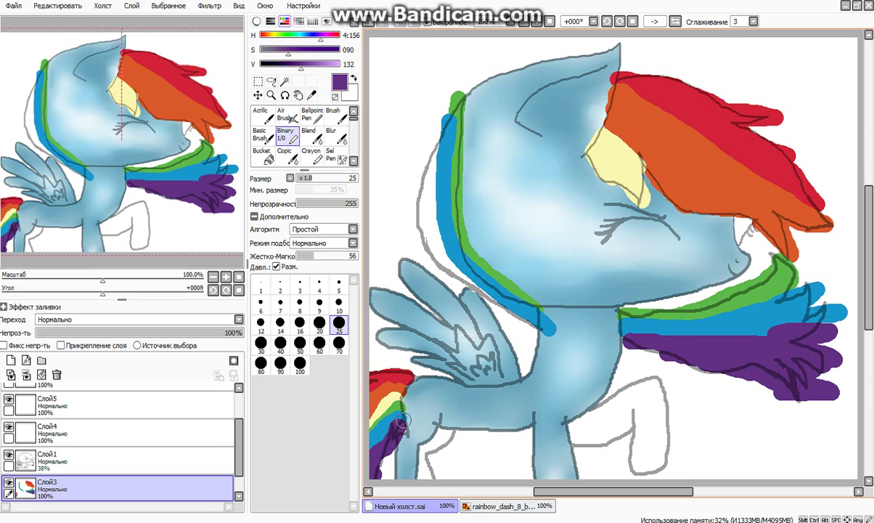
{"action": "mouse_move", "coordinate": [527, 316]}
{"action": "left_mouse_down"}
{"action": "mouse_move", "coordinate": [444, 268]}
{"action": "mouse_move", "coordinate": [400, 149]}
{"action": "mouse_move", "coordinate": [475, 282]}
{"action": "mouse_move", "coordinate": [438, 165]}
{"action": "left_mouse_up"}
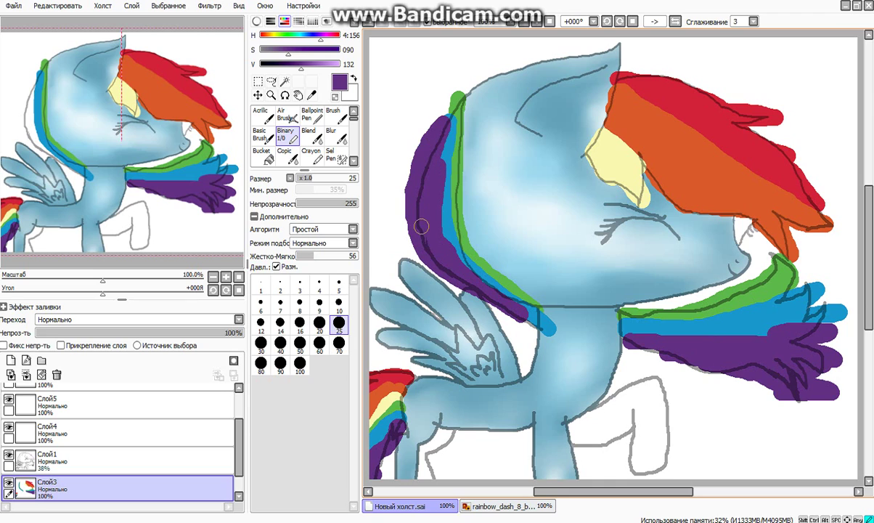
Hide the colour layers Слой3 and Слой2, keeping Слой3 active, ready for Magic Wand selection on the bare line art
{"action": "left_click", "coordinate": [285, 80]}
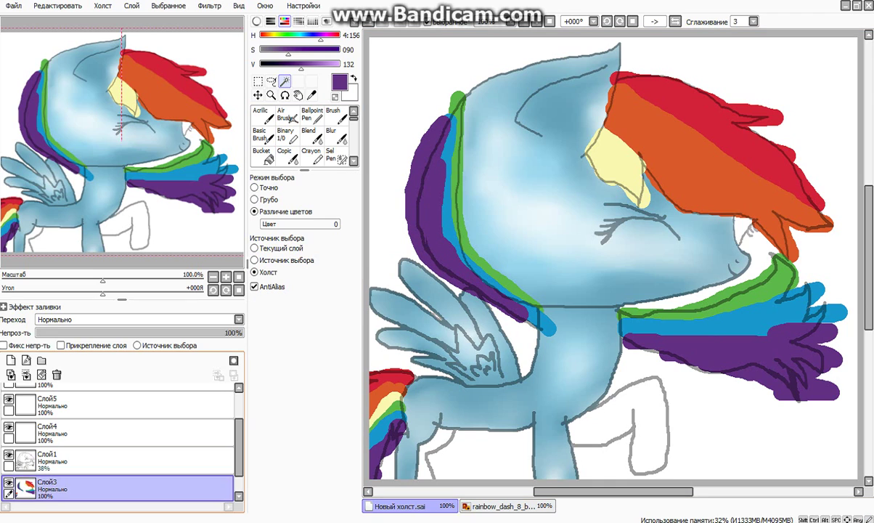
{"action": "left_click", "coordinate": [117, 462]}
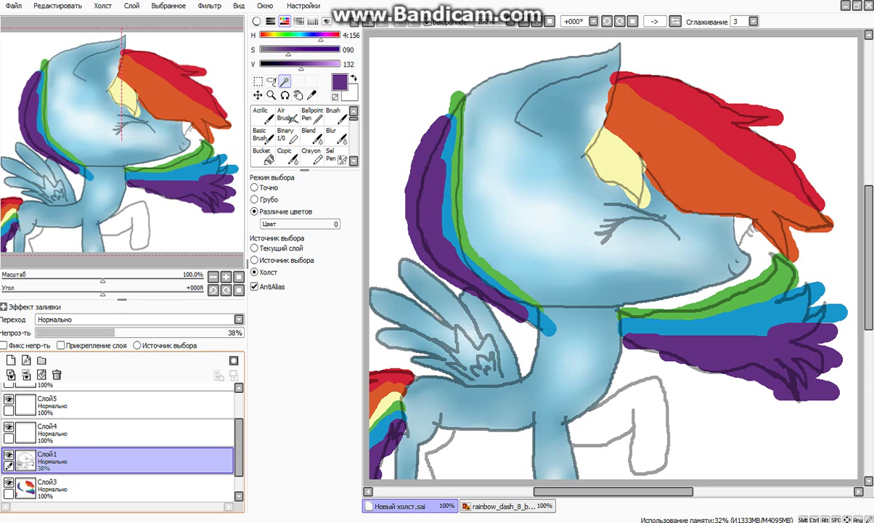
{"action": "left_click", "coordinate": [116, 488]}
{"action": "left_click_drag", "start_coordinate": [239, 448], "coordinate": [239, 464]}
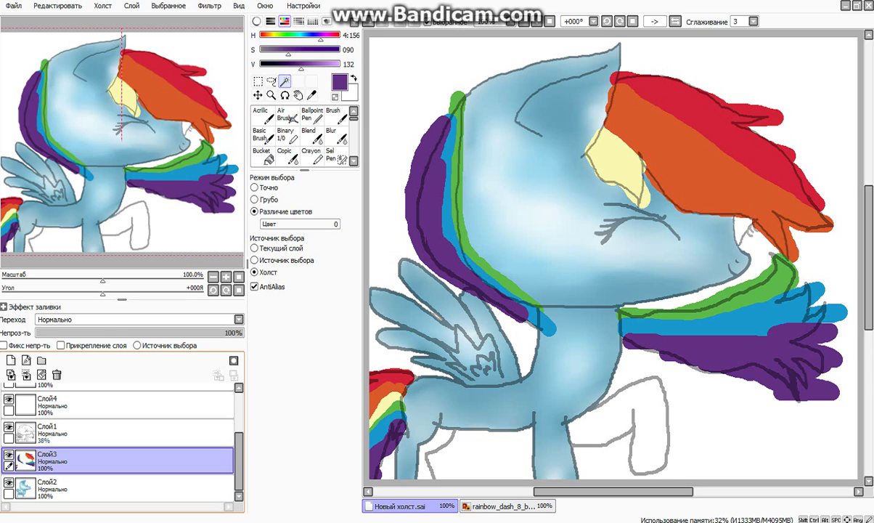
{"action": "left_click", "coordinate": [8, 455]}
{"action": "left_click", "coordinate": [8, 482]}
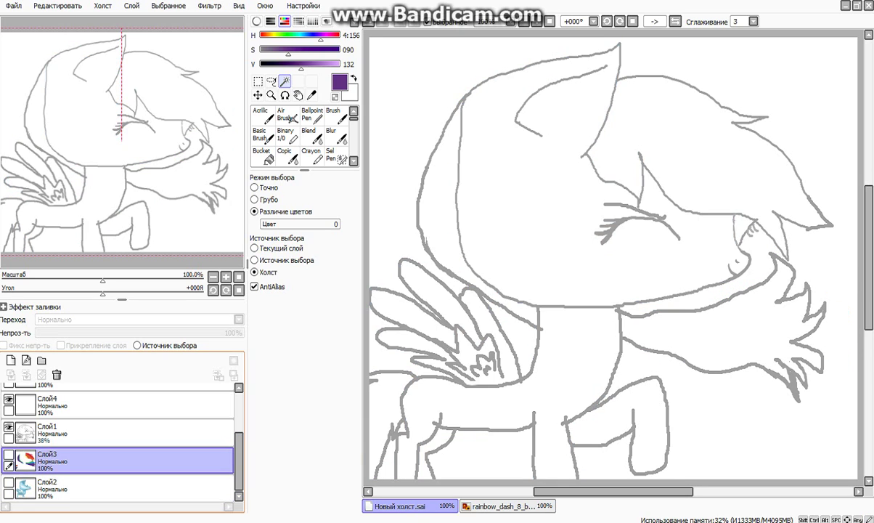
Select the pony's head, body, raised foreleg and all wing feathers with the Magic Wand
{"action": "left_click", "coordinate": [537, 196]}
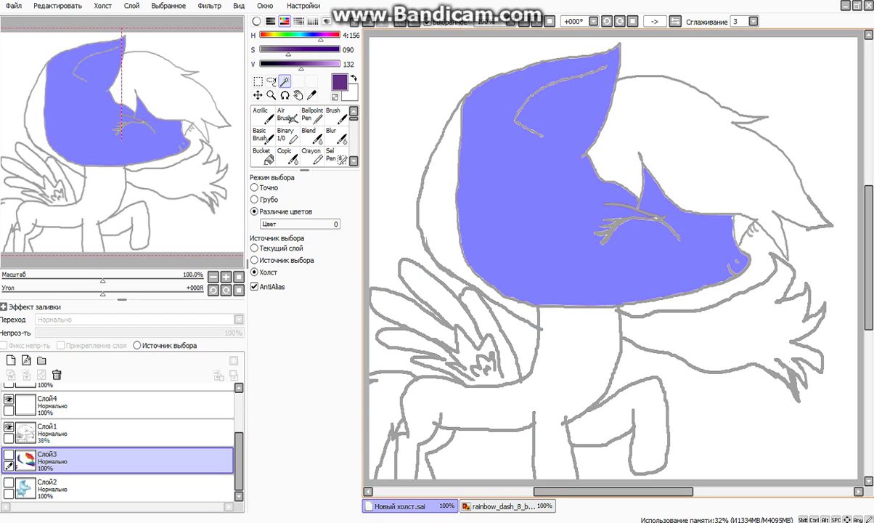
{"action": "left_click", "coordinate": [570, 371]}
{"action": "left_click", "coordinate": [645, 414]}
{"action": "left_click", "coordinate": [492, 326]}
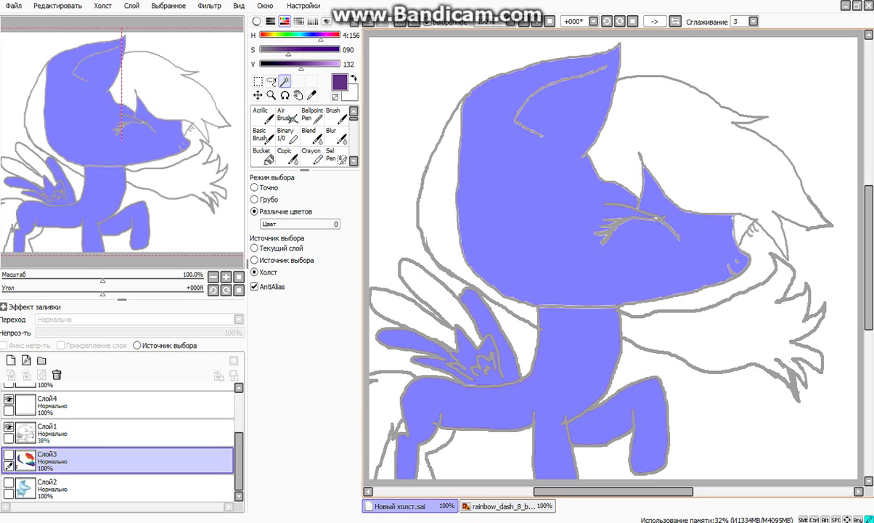
{"action": "left_click", "coordinate": [433, 279]}
{"action": "left_click", "coordinate": [415, 310]}
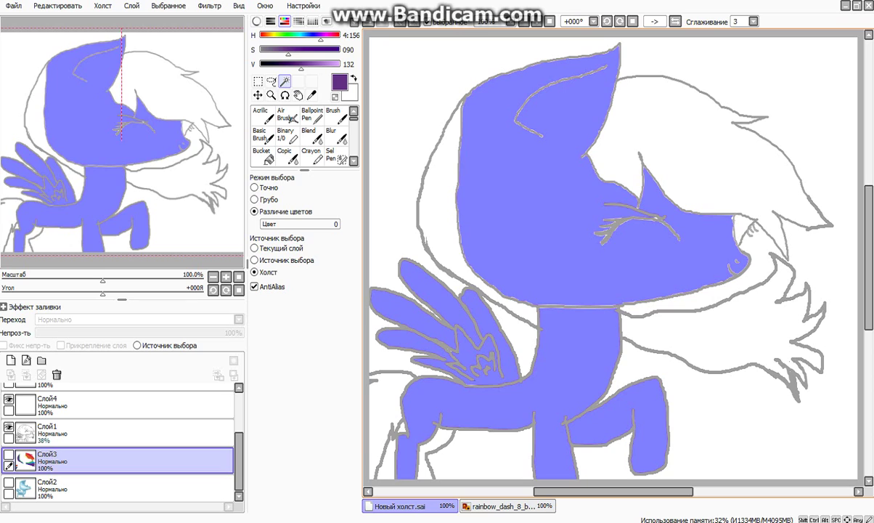
Add the far hind leg, the background areas and the gap beside the muzzle to the selection, leaving only mane and tail unselected
{"action": "left_click", "coordinate": [429, 446]}
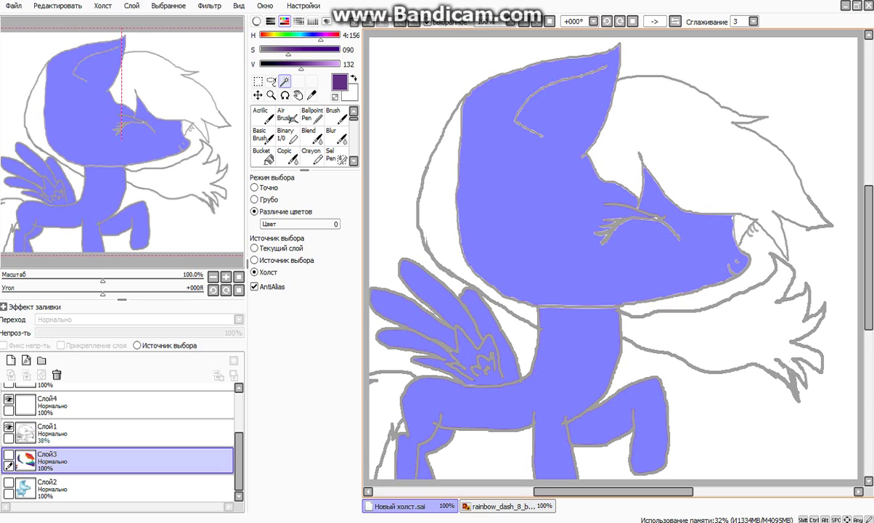
{"action": "left_click", "coordinate": [388, 462]}
{"action": "left_click", "coordinate": [488, 456]}
{"action": "left_click", "coordinate": [607, 463]}
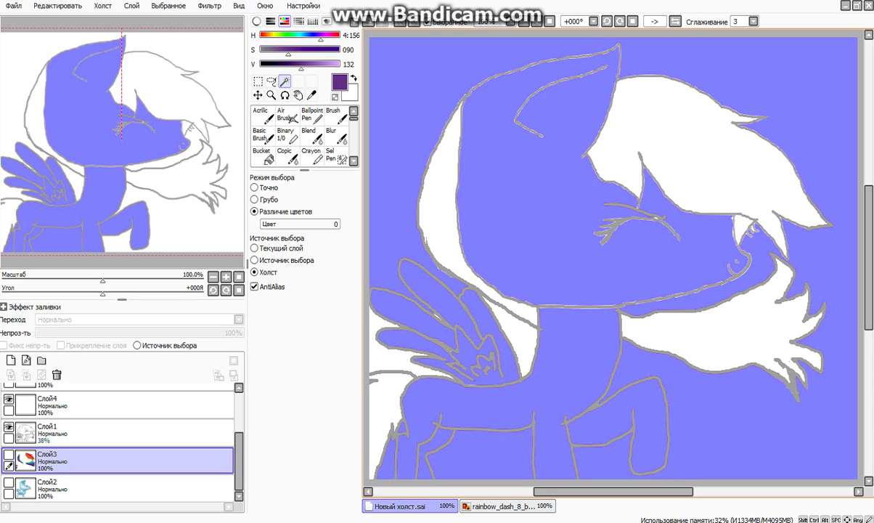
{"action": "left_click", "coordinate": [742, 226]}
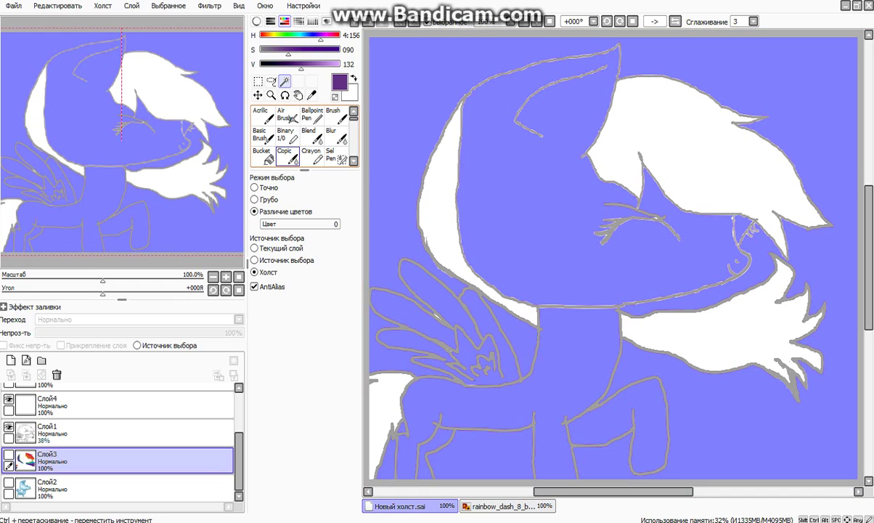
Show Слой3, erase the hair colour spilling outside the outlines with the size 100 Binary brush in transparent colour, and deselect
{"action": "left_click", "coordinate": [286, 134]}
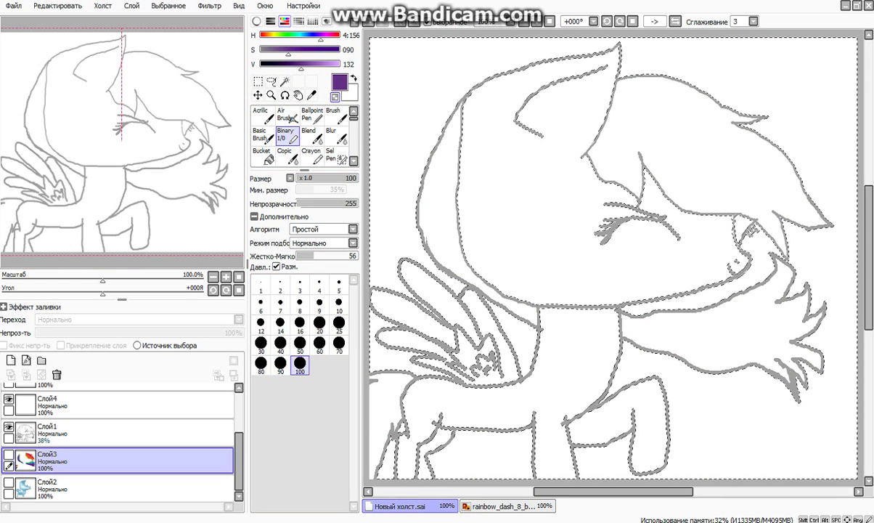
{"action": "left_click", "coordinate": [9, 455]}
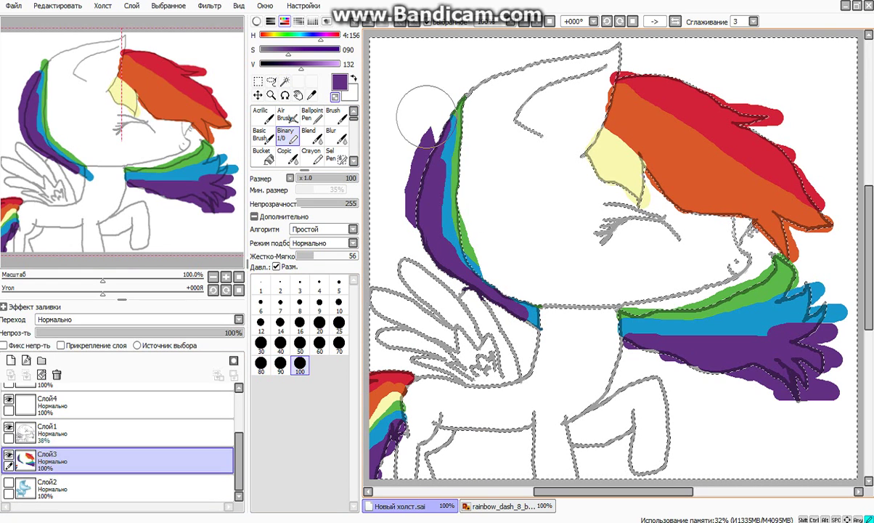
{"action": "mouse_move", "coordinate": [426, 117]}
{"action": "left_mouse_down"}
{"action": "mouse_move", "coordinate": [484, 40]}
{"action": "mouse_move", "coordinate": [793, 156]}
{"action": "mouse_move", "coordinate": [699, 170]}
{"action": "mouse_move", "coordinate": [676, 343]}
{"action": "mouse_move", "coordinate": [810, 396]}
{"action": "left_mouse_up"}
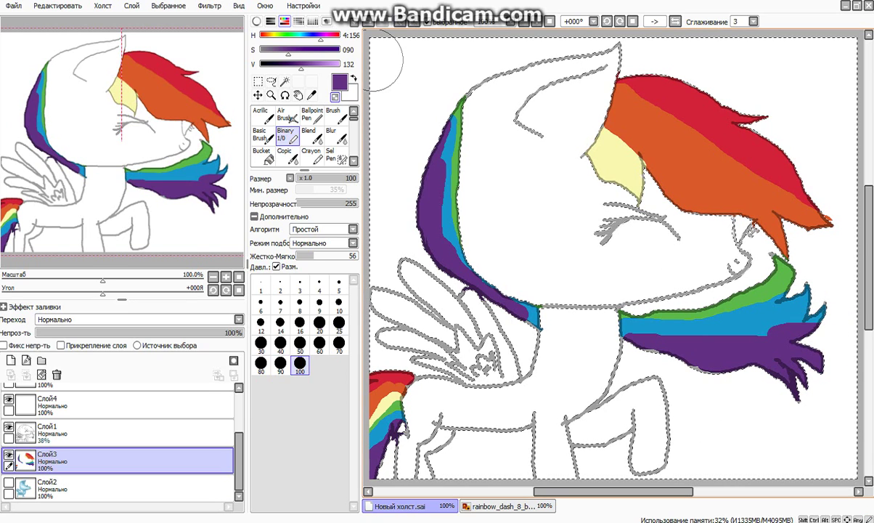
{"action": "key", "text": "ctrl+d"}
Select the red mane and tail strands and paint a darker red shadow along the forelock's lower red edge with the size 25 Binary brush
{"action": "left_click", "coordinate": [284, 81]}
{"action": "left_click", "coordinate": [708, 127]}
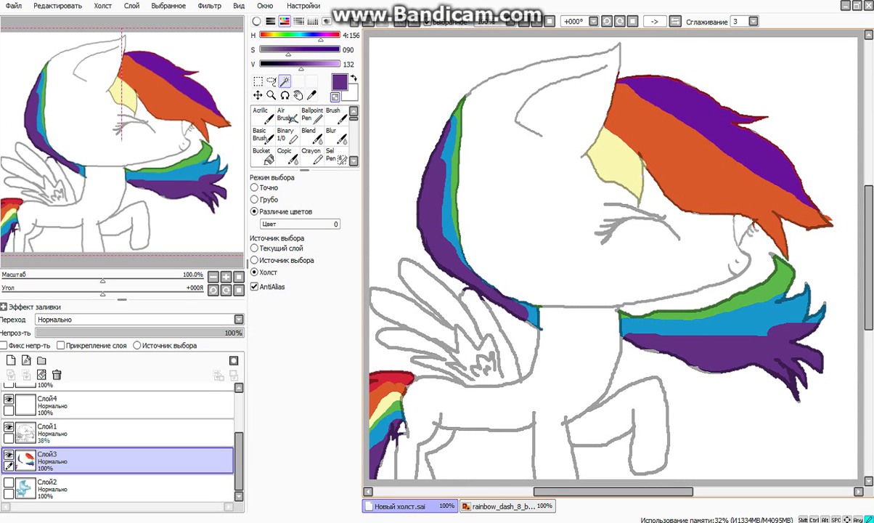
{"action": "left_click", "coordinate": [391, 379]}
{"action": "left_click", "coordinate": [286, 136]}
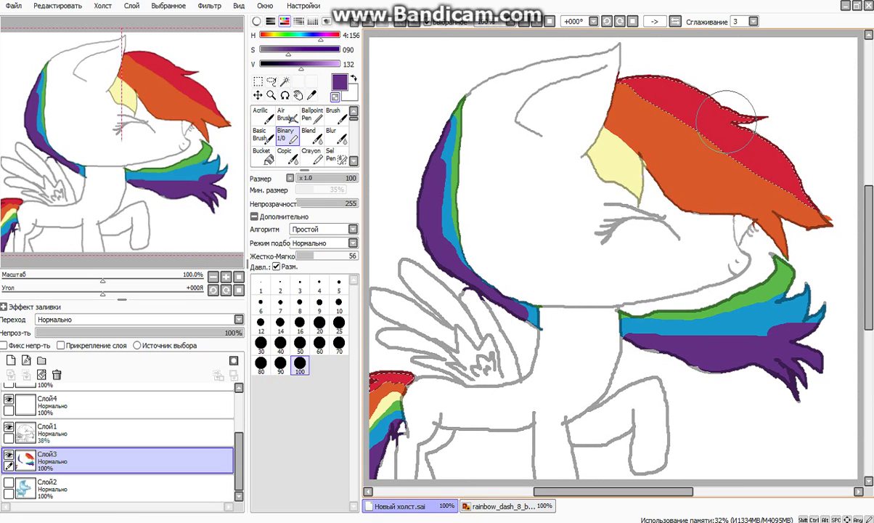
{"action": "right_click", "coordinate": [705, 113]}
{"action": "left_click", "coordinate": [305, 64]}
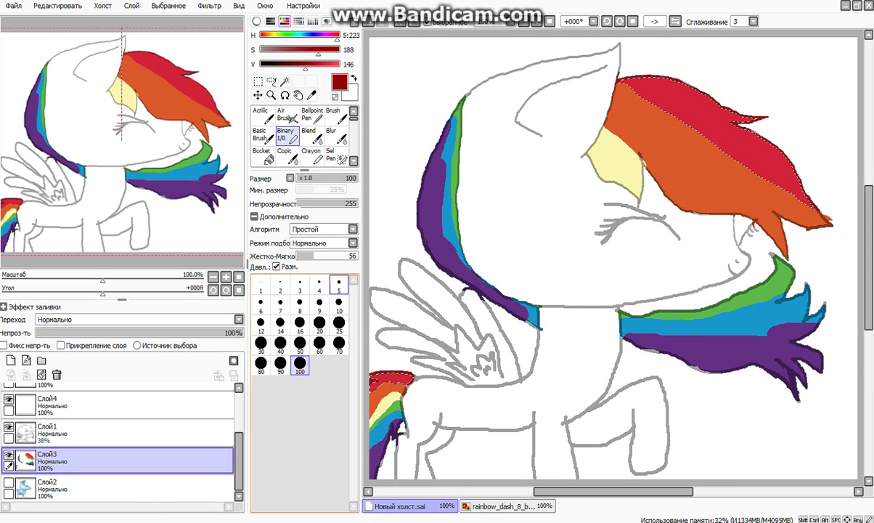
{"action": "left_click", "coordinate": [339, 323]}
{"action": "left_click_drag", "start_coordinate": [623, 80], "coordinate": [811, 206]}
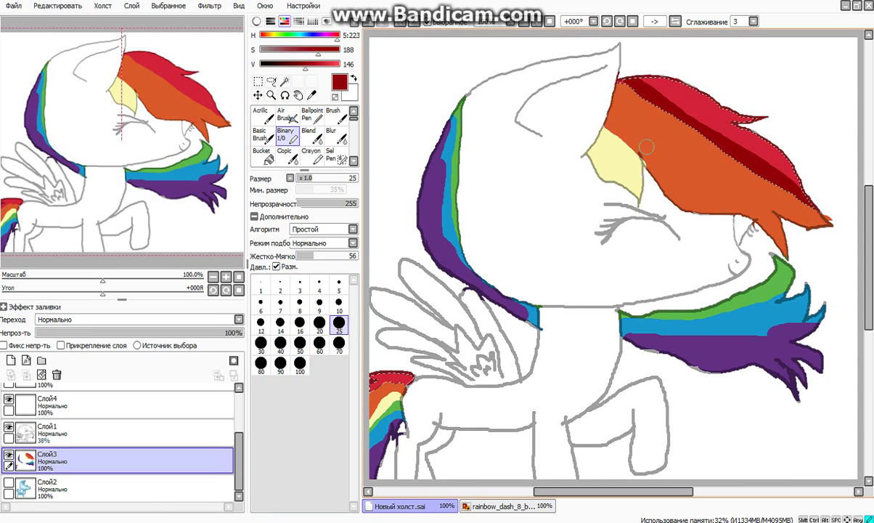
Paint white highlights on the red strands, blend them and the shadows with the size 30 Blur brush, and deselect
{"action": "mouse_move", "coordinate": [305, 64]}
{"action": "left_mouse_down"}
{"action": "mouse_move", "coordinate": [339, 64]}
{"action": "mouse_move", "coordinate": [258, 50]}
{"action": "left_mouse_up"}
{"action": "left_click_drag", "start_coordinate": [691, 89], "coordinate": [745, 133]}
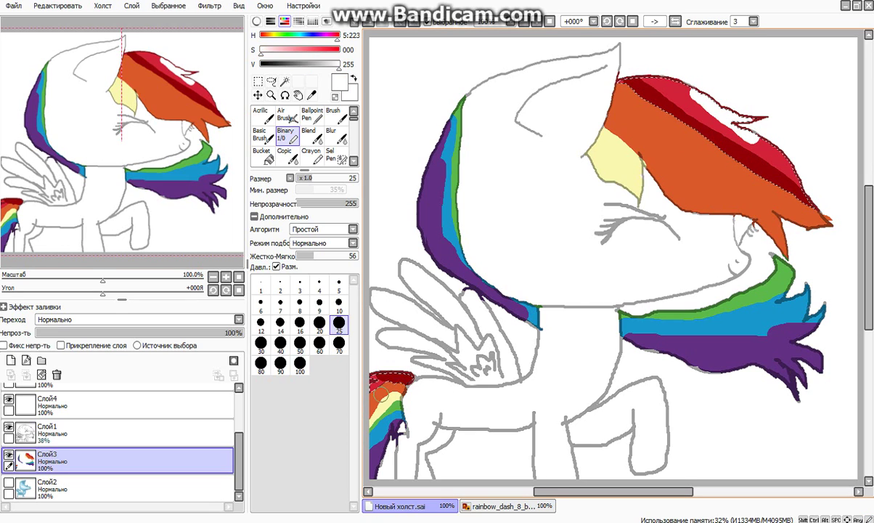
{"action": "left_click", "coordinate": [335, 136]}
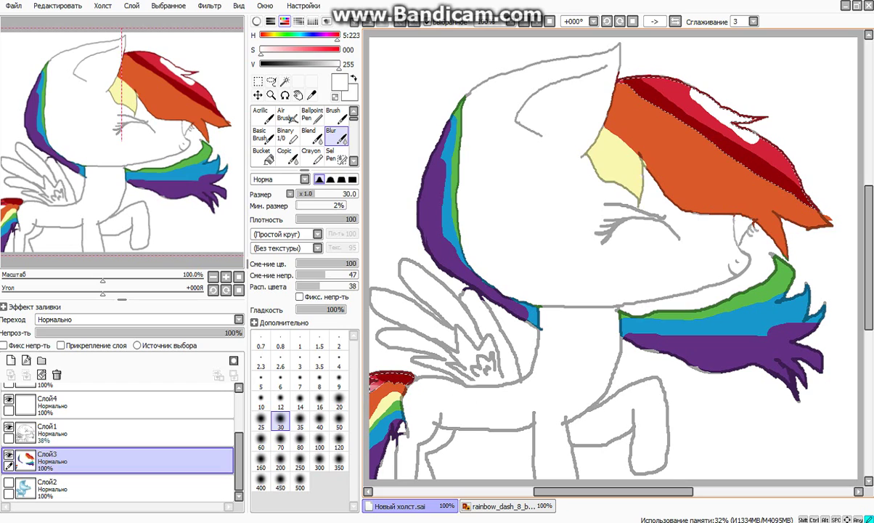
{"action": "mouse_move", "coordinate": [830, 217]}
{"action": "left_mouse_down"}
{"action": "mouse_move", "coordinate": [657, 93]}
{"action": "mouse_move", "coordinate": [697, 109]}
{"action": "mouse_move", "coordinate": [623, 48]}
{"action": "mouse_move", "coordinate": [748, 135]}
{"action": "left_mouse_up"}
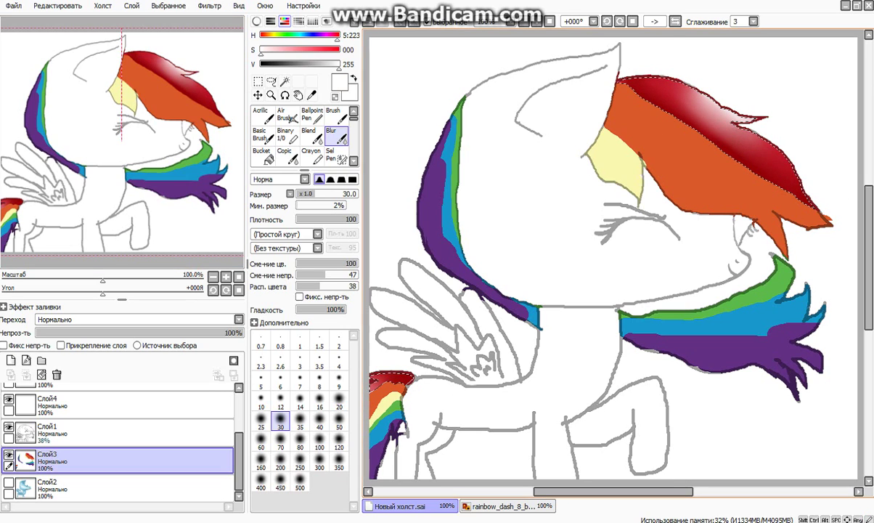
{"action": "key", "text": "ctrl+d"}
Select the orange mane and tail strands and paint a dark orange shadow of value 148 along the forelock's red boundary with the size 25 Binary brush
{"action": "left_click", "coordinate": [285, 81]}
{"action": "left_click", "coordinate": [649, 138]}
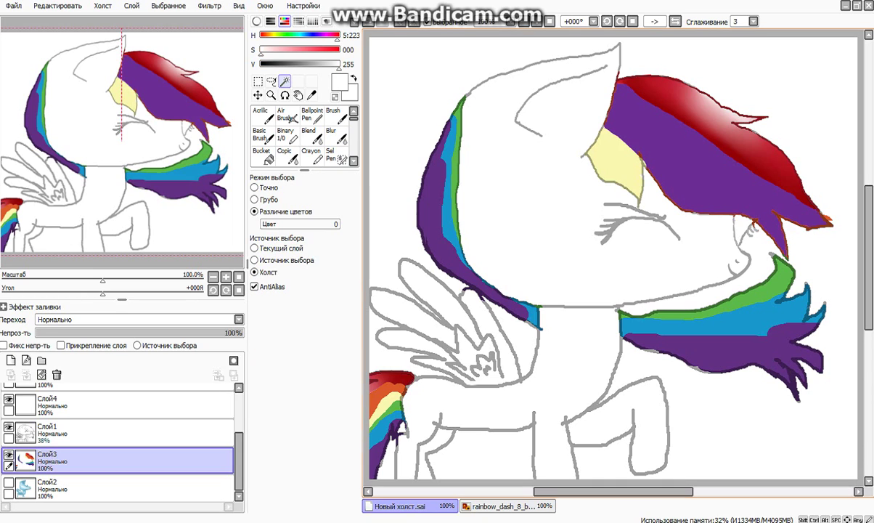
{"action": "left_click", "coordinate": [285, 134]}
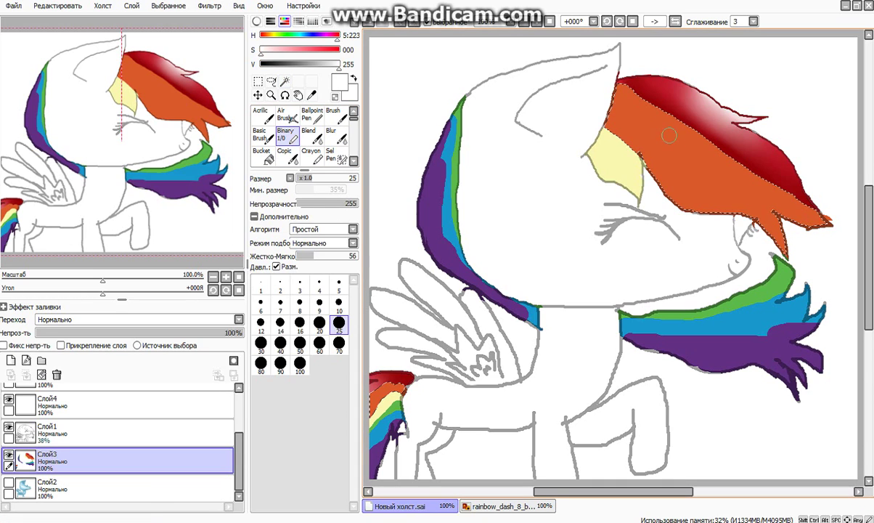
{"action": "left_click", "coordinate": [639, 131], "text": "alt"}
{"action": "left_click_drag", "start_coordinate": [327, 68], "coordinate": [306, 67]}
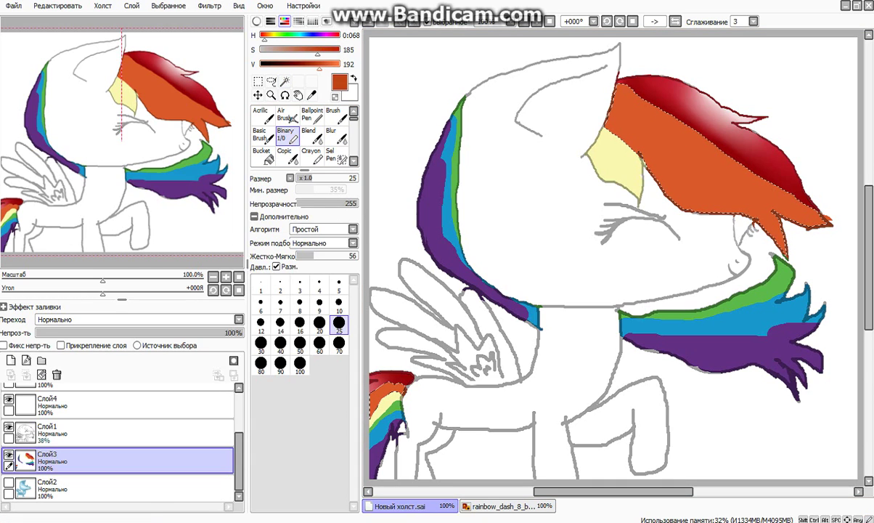
{"action": "mouse_move", "coordinate": [615, 88]}
{"action": "left_mouse_down"}
{"action": "mouse_move", "coordinate": [701, 144]}
{"action": "mouse_move", "coordinate": [759, 206]}
{"action": "left_mouse_up"}
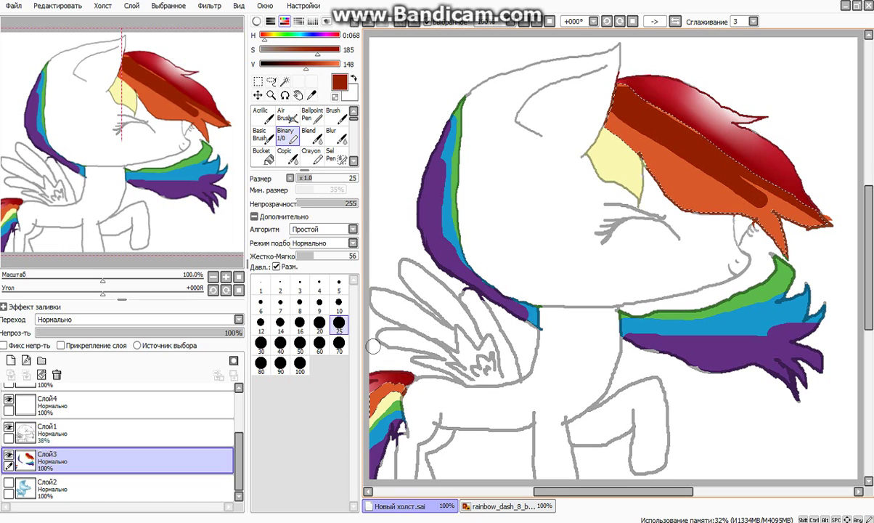
Paint white highlights on the orange strands, blend them and the shadows with the size 30 Blur brush, and deselect
{"action": "mouse_move", "coordinate": [306, 64]}
{"action": "left_mouse_down"}
{"action": "mouse_move", "coordinate": [339, 65]}
{"action": "mouse_move", "coordinate": [261, 50]}
{"action": "left_mouse_up"}
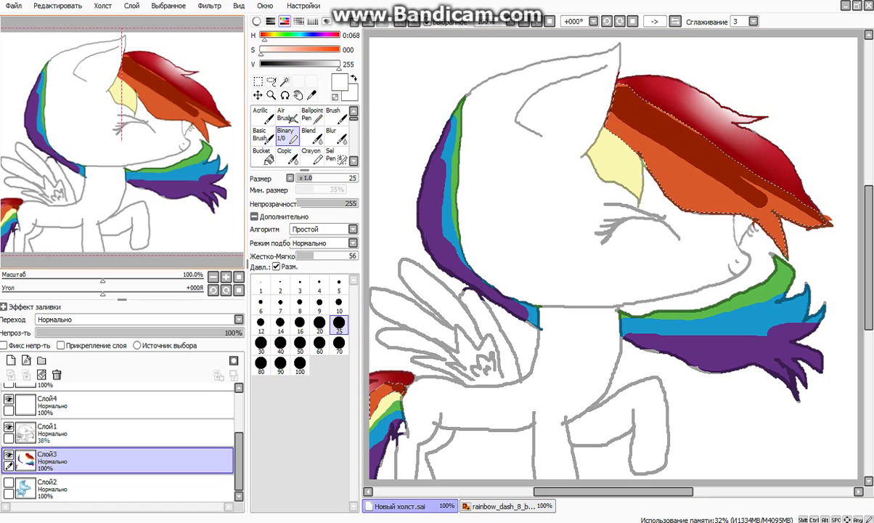
{"action": "left_click_drag", "start_coordinate": [635, 157], "coordinate": [703, 201]}
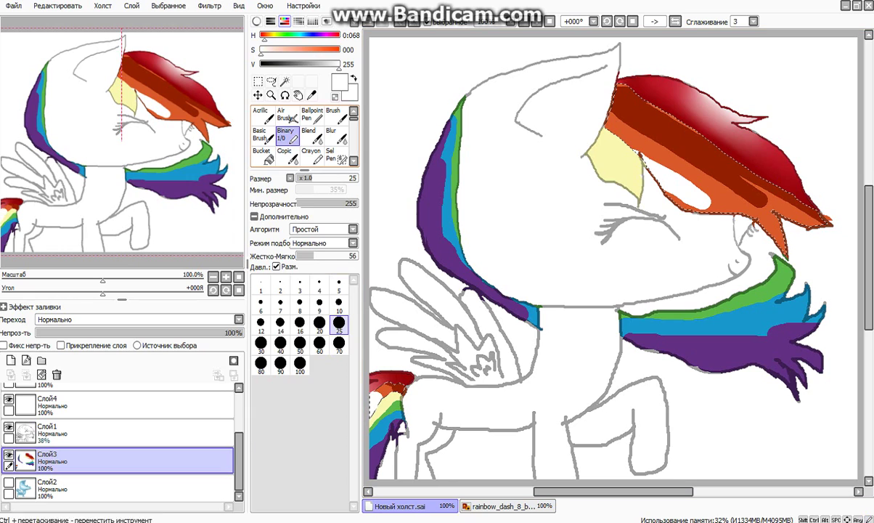
{"action": "left_click", "coordinate": [334, 135]}
{"action": "left_click_drag", "start_coordinate": [398, 387], "coordinate": [372, 396]}
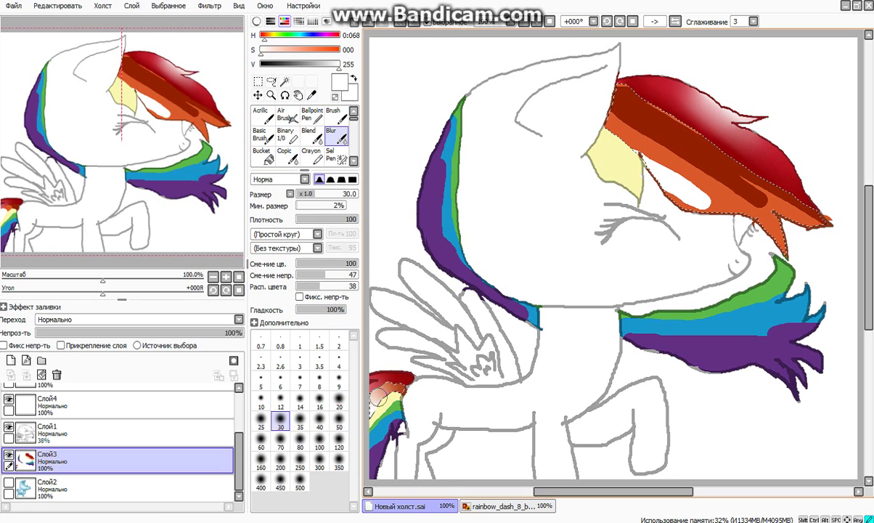
{"action": "mouse_move", "coordinate": [771, 200]}
{"action": "left_mouse_down"}
{"action": "mouse_move", "coordinate": [661, 122]}
{"action": "mouse_move", "coordinate": [625, 130]}
{"action": "mouse_move", "coordinate": [722, 185]}
{"action": "mouse_move", "coordinate": [614, 155]}
{"action": "mouse_move", "coordinate": [504, 75]}
{"action": "mouse_move", "coordinate": [578, 148]}
{"action": "mouse_move", "coordinate": [616, 142]}
{"action": "left_mouse_up"}
{"action": "mouse_move", "coordinate": [676, 143]}
{"action": "left_mouse_down"}
{"action": "mouse_move", "coordinate": [442, 29]}
{"action": "mouse_move", "coordinate": [598, 143]}
{"action": "mouse_move", "coordinate": [677, 245]}
{"action": "left_mouse_up"}
{"action": "key", "text": "ctrl+d"}
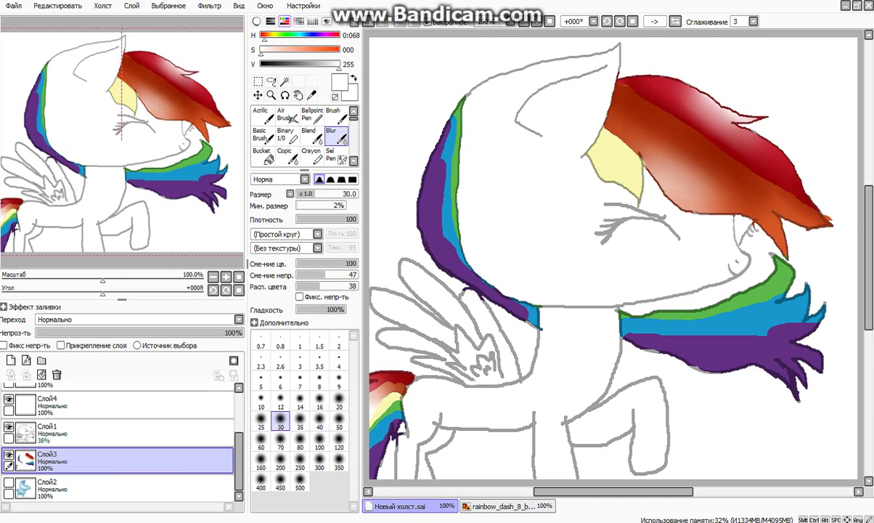
Soften the boundary between the forelock's red and orange strands with the size 30 Blur brush, redoing the first attempt
{"action": "mouse_move", "coordinate": [645, 111]}
{"action": "left_mouse_down"}
{"action": "mouse_move", "coordinate": [735, 169]}
{"action": "mouse_move", "coordinate": [806, 197]}
{"action": "mouse_move", "coordinate": [686, 145]}
{"action": "mouse_move", "coordinate": [583, 78]}
{"action": "left_mouse_up"}
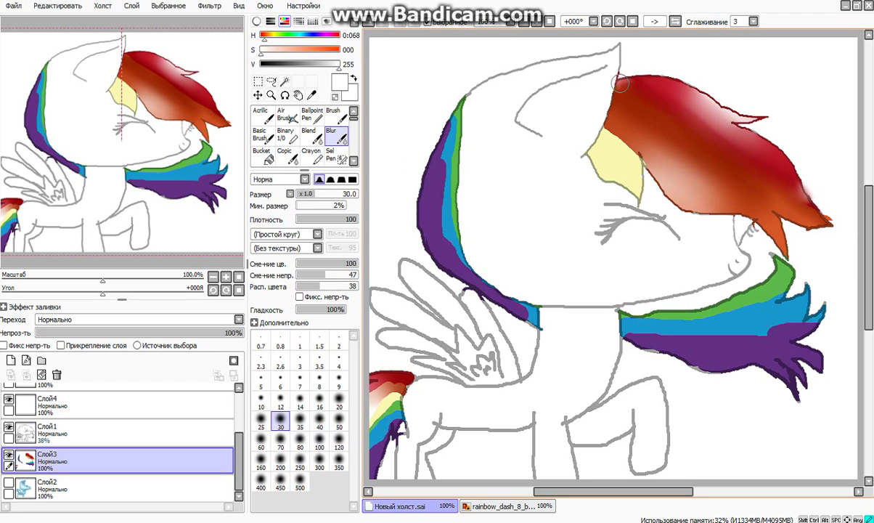
{"action": "key", "text": "ctrl+z"}
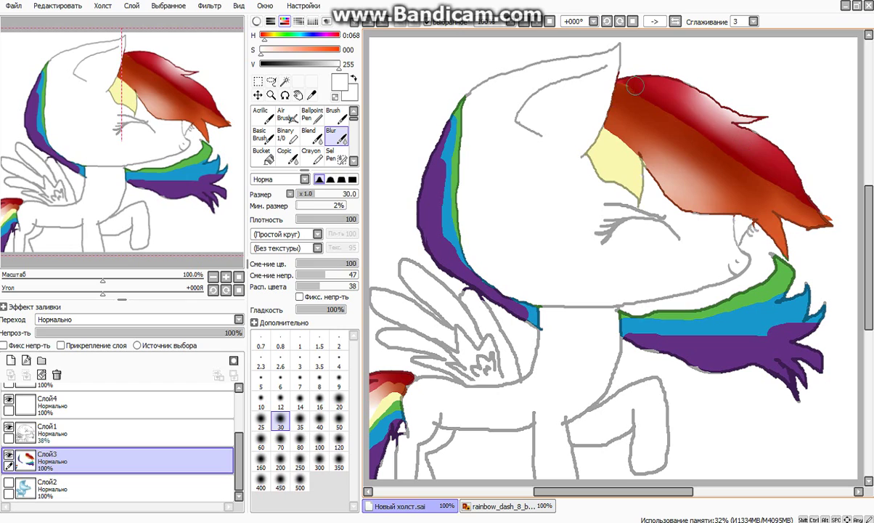
{"action": "mouse_move", "coordinate": [635, 86]}
{"action": "left_mouse_down"}
{"action": "mouse_move", "coordinate": [590, 81]}
{"action": "mouse_move", "coordinate": [715, 164]}
{"action": "mouse_move", "coordinate": [808, 208]}
{"action": "left_mouse_up"}
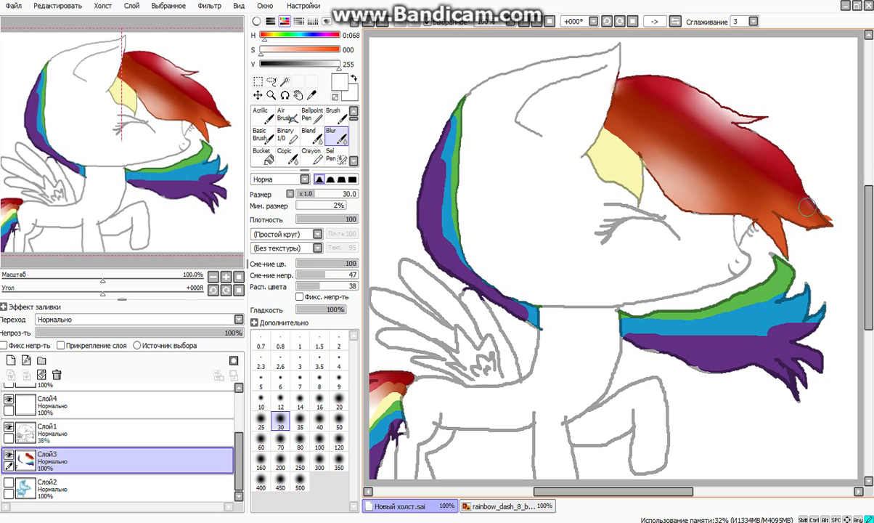
Select the yellow strands in tail and forelock, sample their yellow, and paint shadows at value 210 along their orange borders with the Binary brush
{"action": "left_click", "coordinate": [286, 134]}
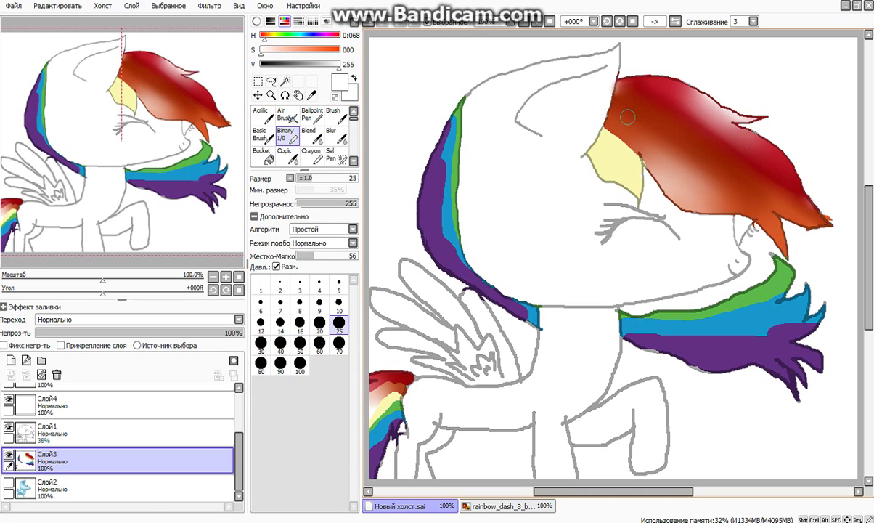
{"action": "double_click", "coordinate": [285, 81]}
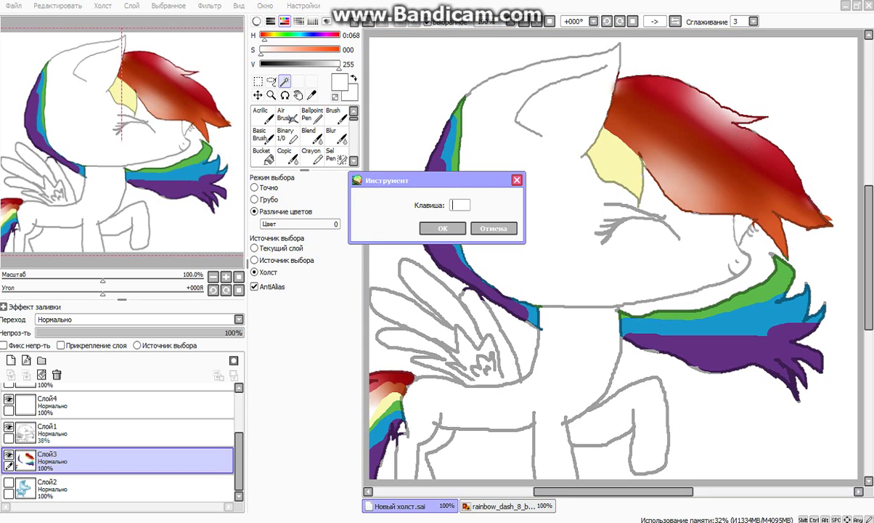
{"action": "left_click", "coordinate": [494, 228]}
{"action": "left_click", "coordinate": [387, 402]}
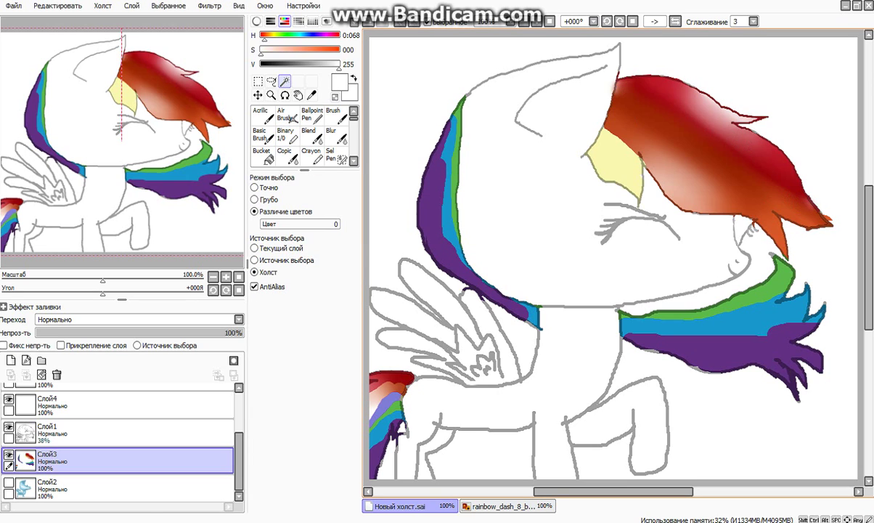
{"action": "left_click", "coordinate": [615, 161]}
{"action": "left_click", "coordinate": [287, 135]}
{"action": "right_click", "coordinate": [597, 158]}
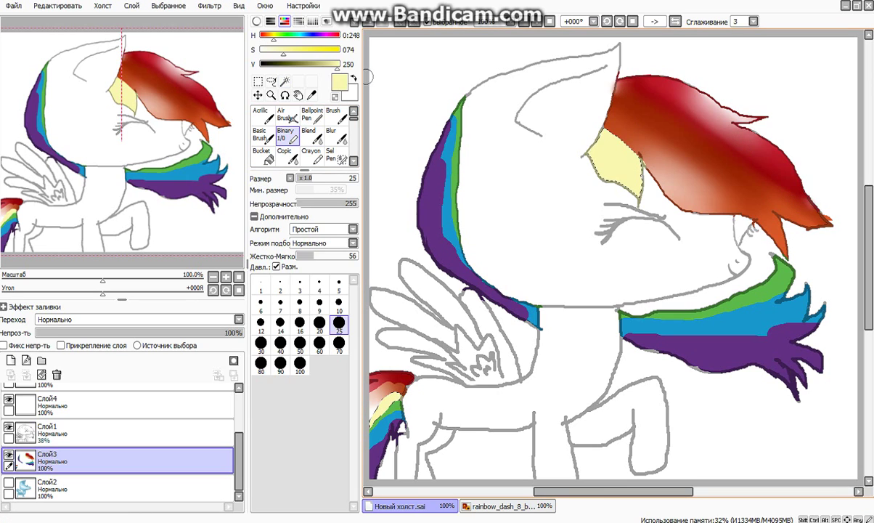
{"action": "left_click_drag", "start_coordinate": [335, 64], "coordinate": [325, 64]}
{"action": "left_click_drag", "start_coordinate": [604, 124], "coordinate": [651, 204]}
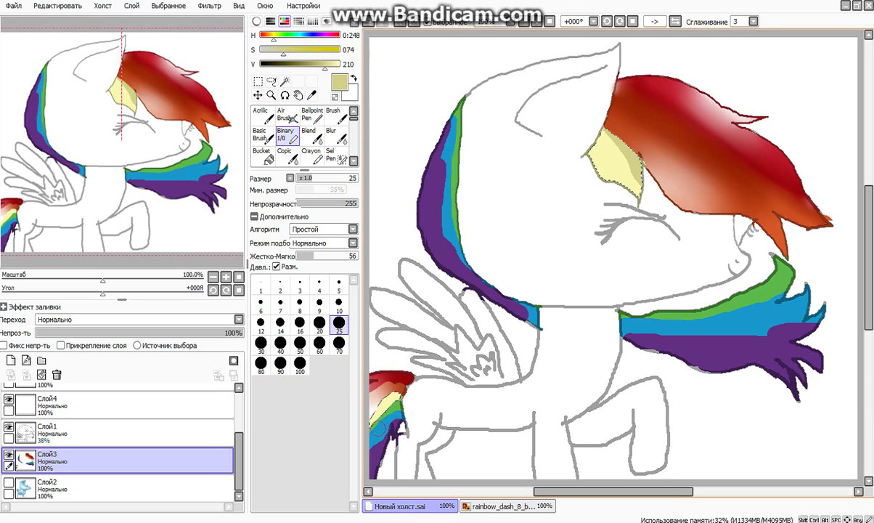
{"action": "left_click_drag", "start_coordinate": [400, 395], "coordinate": [385, 397]}
Paint white highlights along the yellow strands' outer edges and blend them and the shadows with the size 30 Blur brush
{"action": "left_click_drag", "start_coordinate": [282, 50], "coordinate": [260, 50]}
{"action": "left_click_drag", "start_coordinate": [325, 65], "coordinate": [340, 65]}
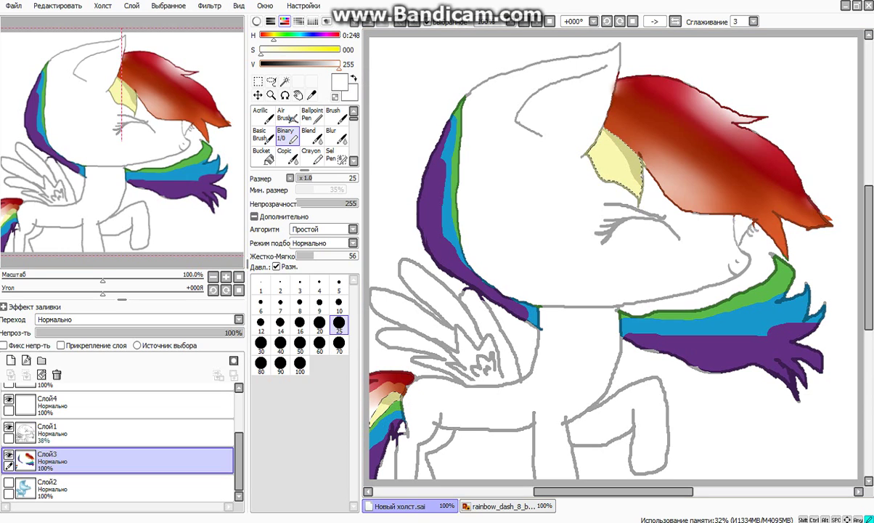
{"action": "left_click_drag", "start_coordinate": [585, 154], "coordinate": [633, 193]}
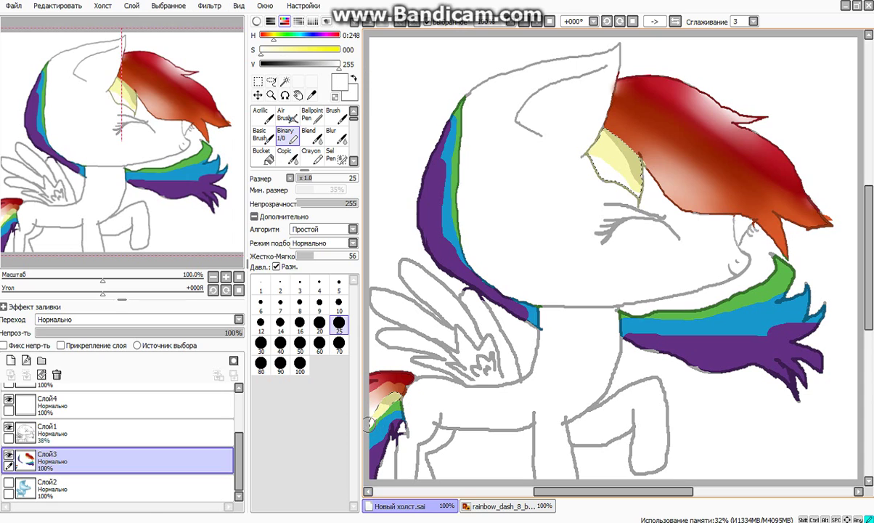
{"action": "left_click", "coordinate": [332, 133]}
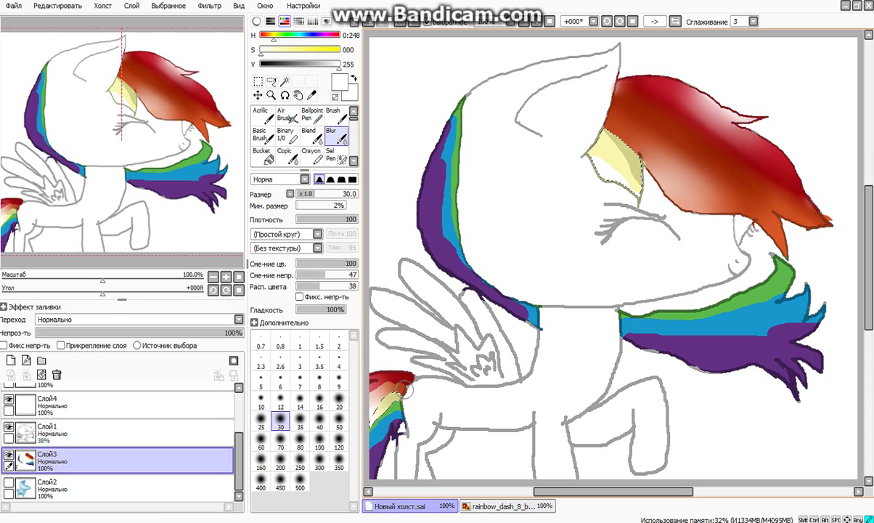
{"action": "left_click_drag", "start_coordinate": [629, 170], "coordinate": [594, 143]}
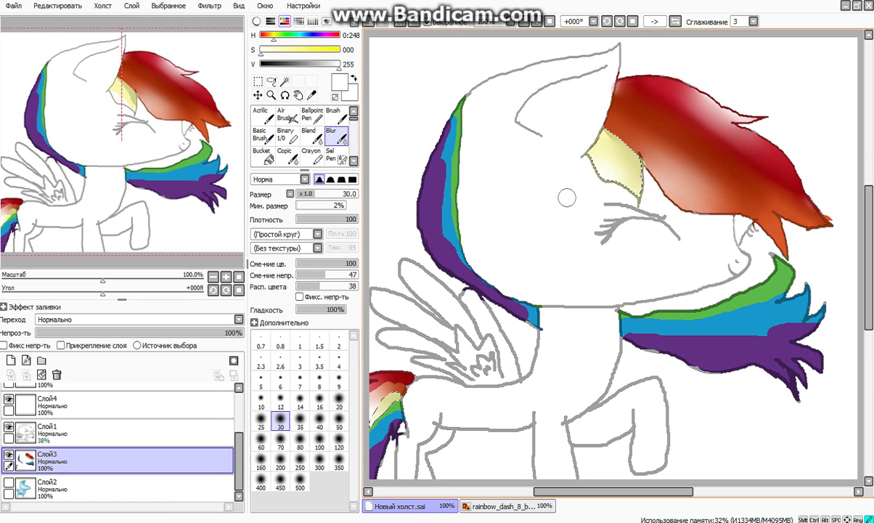
{"action": "mouse_move", "coordinate": [567, 198]}
{"action": "left_mouse_down"}
{"action": "mouse_move", "coordinate": [723, 147]}
{"action": "mouse_move", "coordinate": [625, 127]}
{"action": "mouse_move", "coordinate": [577, 146]}
{"action": "mouse_move", "coordinate": [601, 142]}
{"action": "left_mouse_up"}
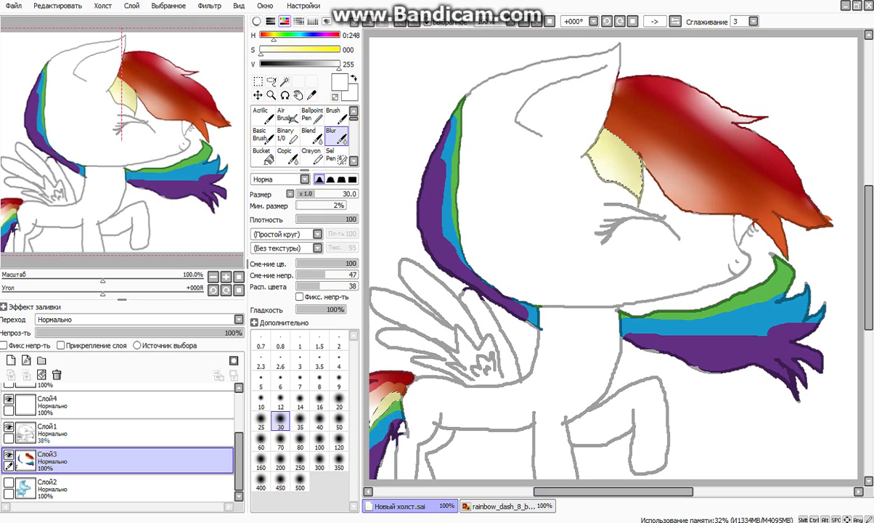
Deselect and blur the borders between the yellow and orange strands in the forelock and the tail
{"action": "left_click", "coordinate": [287, 134]}
{"action": "left_click", "coordinate": [336, 135]}
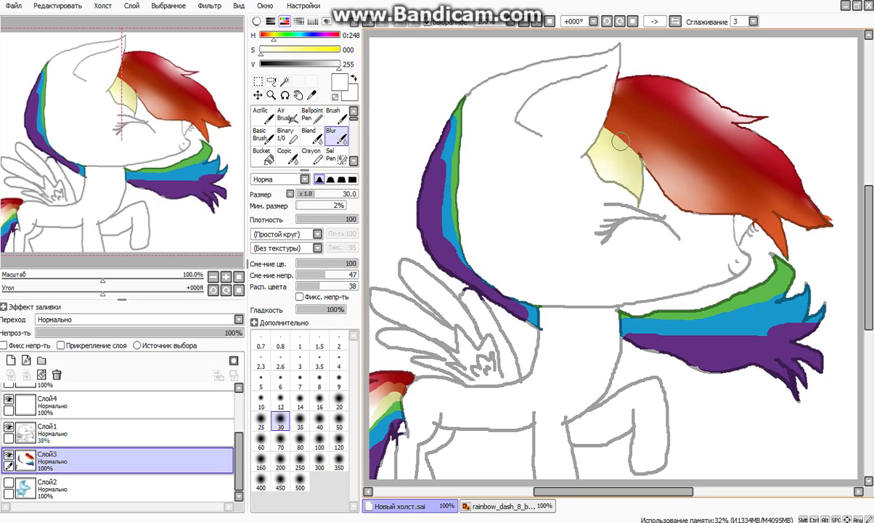
{"action": "left_click_drag", "start_coordinate": [636, 150], "coordinate": [608, 130]}
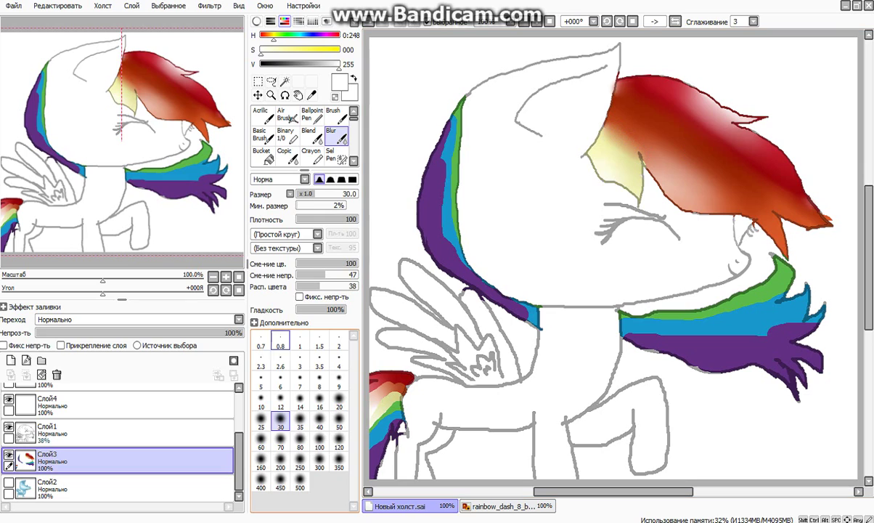
{"action": "mouse_move", "coordinate": [401, 384]}
{"action": "left_mouse_down"}
{"action": "mouse_move", "coordinate": [379, 390]}
{"action": "mouse_move", "coordinate": [360, 409]}
{"action": "left_mouse_up"}
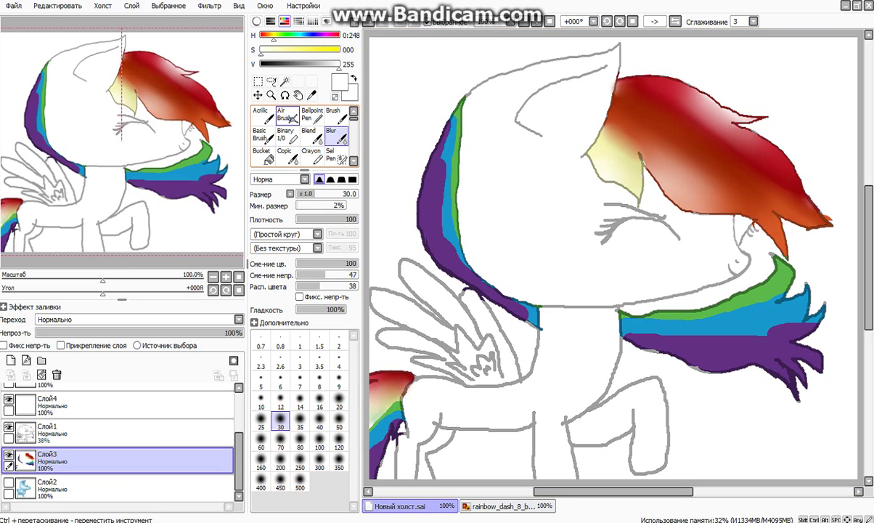
Select the green strands of the tail and the lower mane with the Magic Wand
{"action": "left_click", "coordinate": [284, 82]}
{"action": "key", "text": "ctrl+z"}
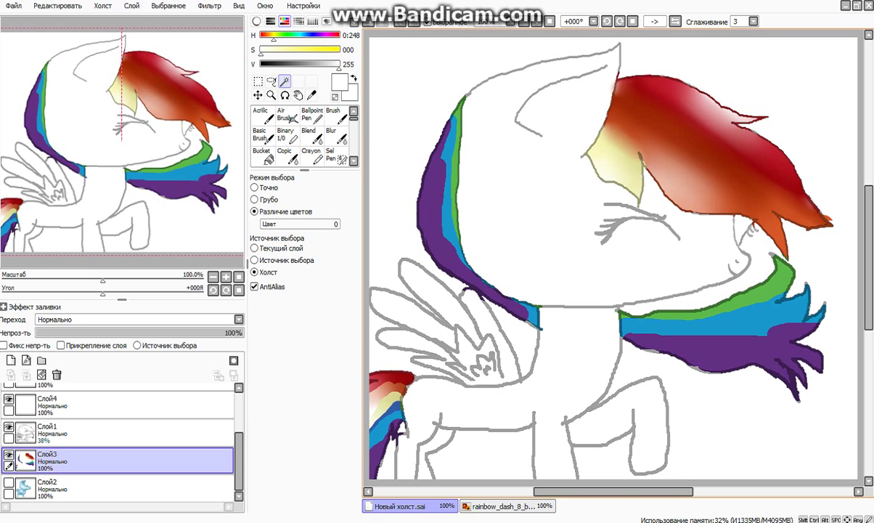
{"action": "key", "text": "ctrl+z"}
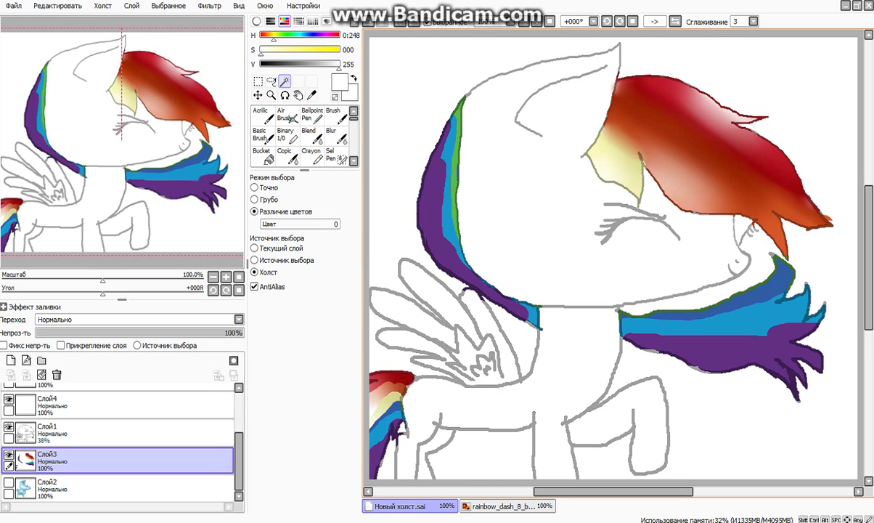
{"action": "key", "text": "ctrl+z"}
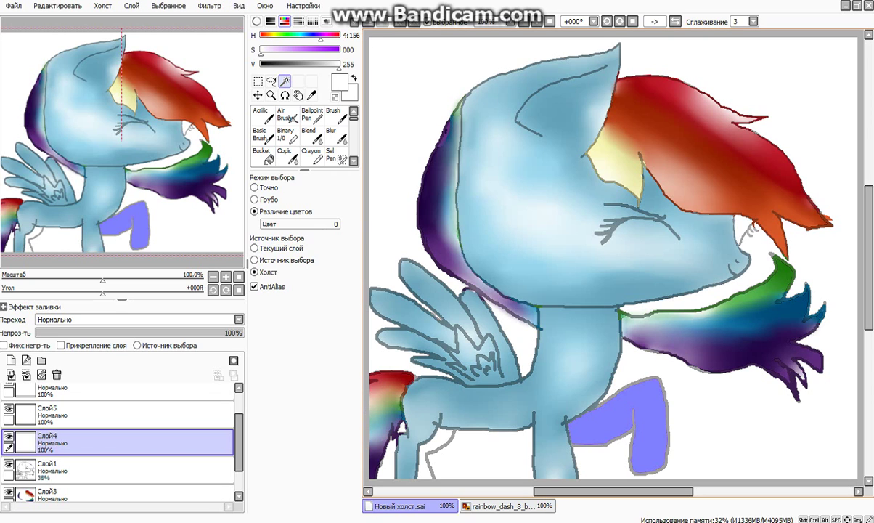
Add the far hind leg to the raised foreleg's selection, undoing the stray outline selection, and move Слой4 below Слой1
{"action": "left_click", "coordinate": [428, 456]}
{"action": "right_click", "coordinate": [350, 28]}
{"action": "left_click", "coordinate": [368, 23]}
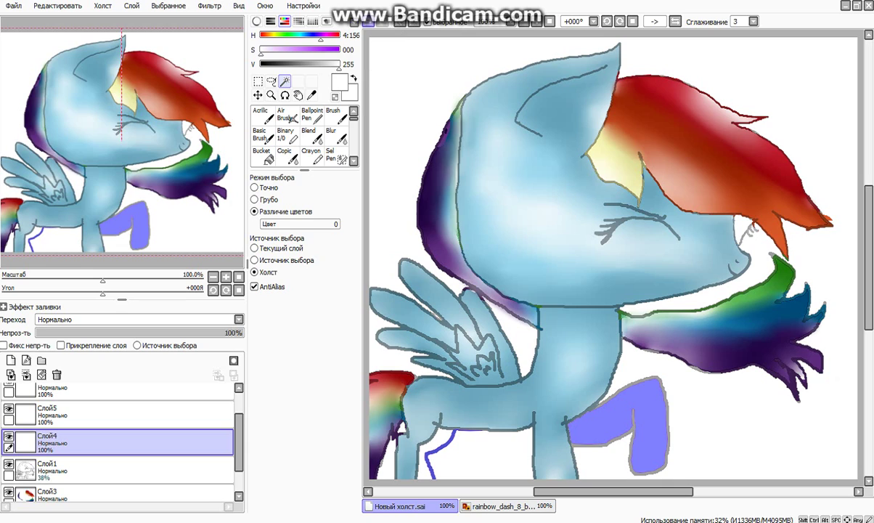
{"action": "key", "text": "ctrl+z"}
{"action": "left_click", "coordinate": [430, 444]}
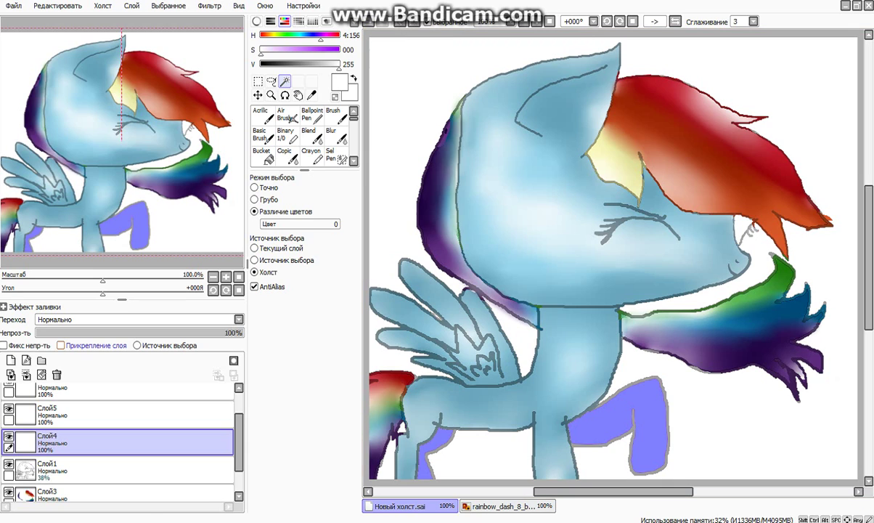
{"action": "left_click_drag", "start_coordinate": [109, 443], "coordinate": [109, 487]}
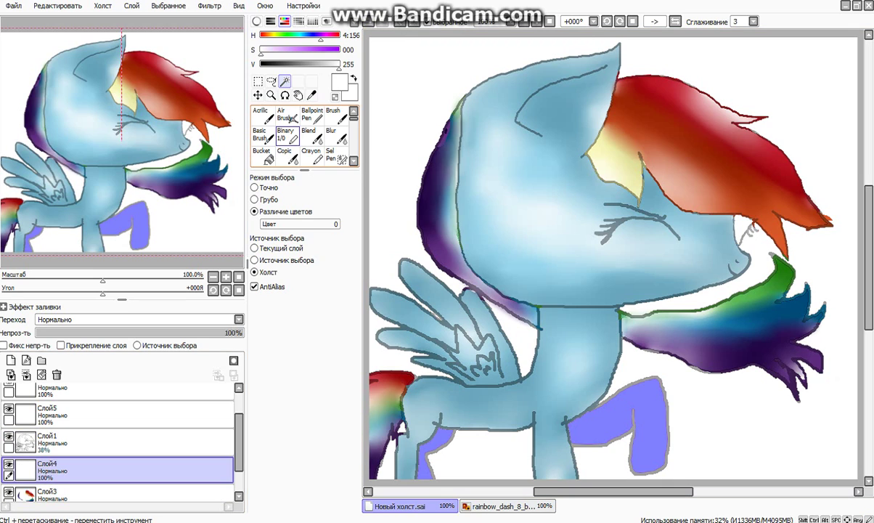
Sample the light blue coat colour from the rainbow_dash reference image and fill the selected legs with the size 70 Binary brush
{"action": "left_click", "coordinate": [288, 136]}
{"action": "left_click", "coordinate": [339, 345]}
{"action": "left_click", "coordinate": [507, 506]}
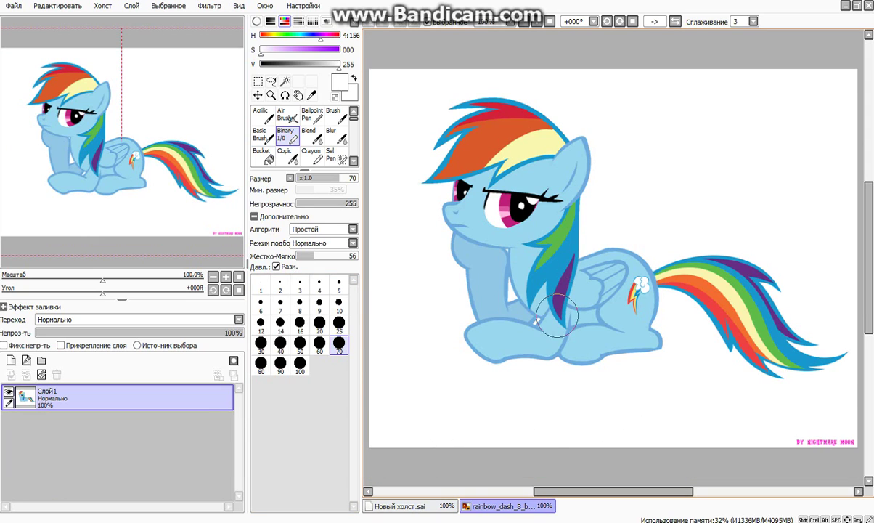
{"action": "right_click", "coordinate": [464, 271]}
{"action": "left_click", "coordinate": [414, 506]}
{"action": "mouse_move", "coordinate": [672, 424]}
{"action": "left_mouse_down"}
{"action": "mouse_move", "coordinate": [566, 405]}
{"action": "mouse_move", "coordinate": [663, 456]}
{"action": "mouse_move", "coordinate": [481, 474]}
{"action": "mouse_move", "coordinate": [372, 463]}
{"action": "mouse_move", "coordinate": [442, 487]}
{"action": "left_mouse_up"}
Paint darker blue shadows of value 152 and white highlights on the selected legs with the size 25 Binary brush
{"action": "left_click", "coordinate": [307, 65]}
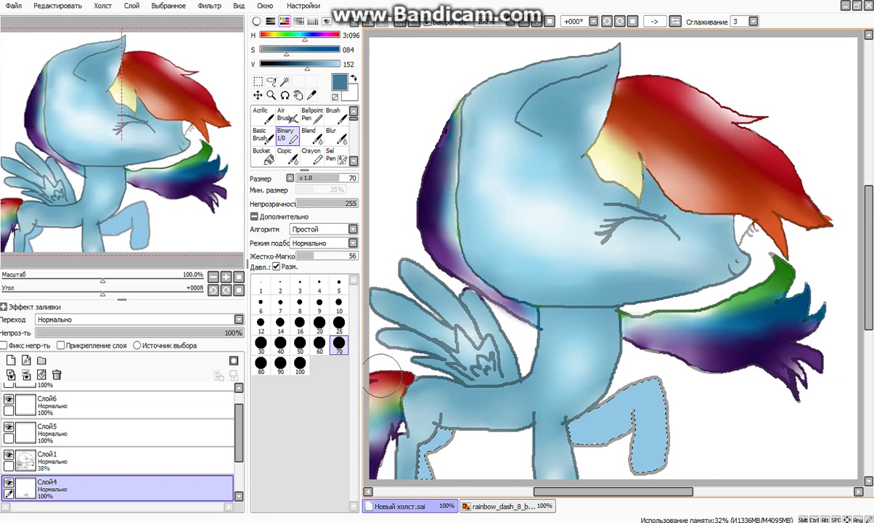
{"action": "left_click", "coordinate": [339, 323]}
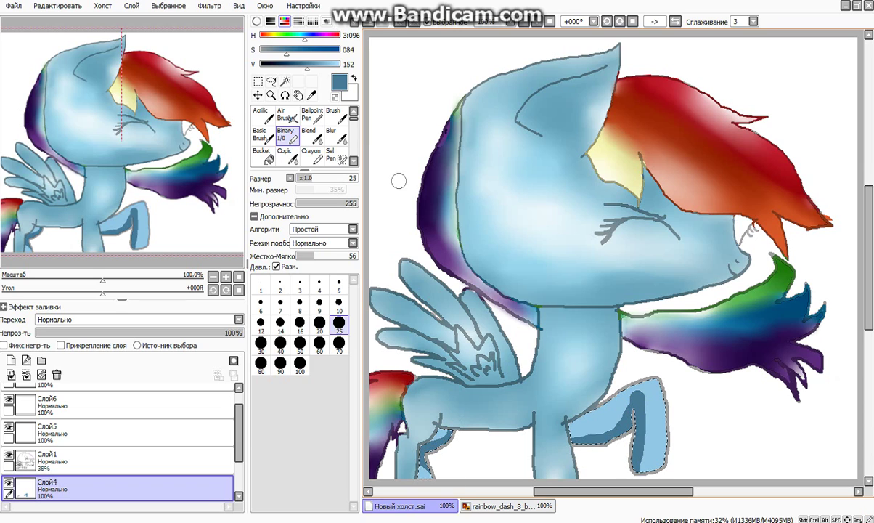
{"action": "left_click_drag", "start_coordinate": [286, 50], "coordinate": [260, 50]}
{"action": "left_click_drag", "start_coordinate": [307, 64], "coordinate": [340, 64]}
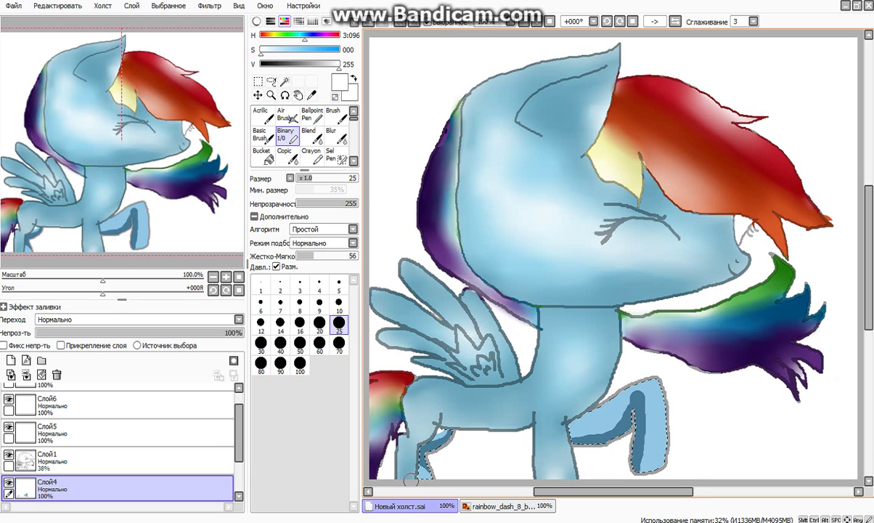
{"action": "left_click_drag", "start_coordinate": [650, 393], "coordinate": [660, 445]}
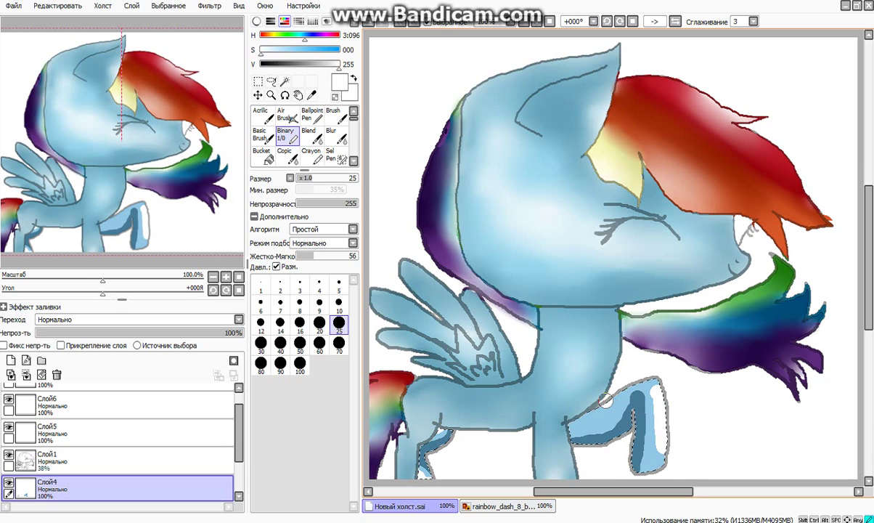
Blend the shadows and highlights on the selected legs with the size 30 Blur brush, and deselect
{"action": "left_click", "coordinate": [335, 135]}
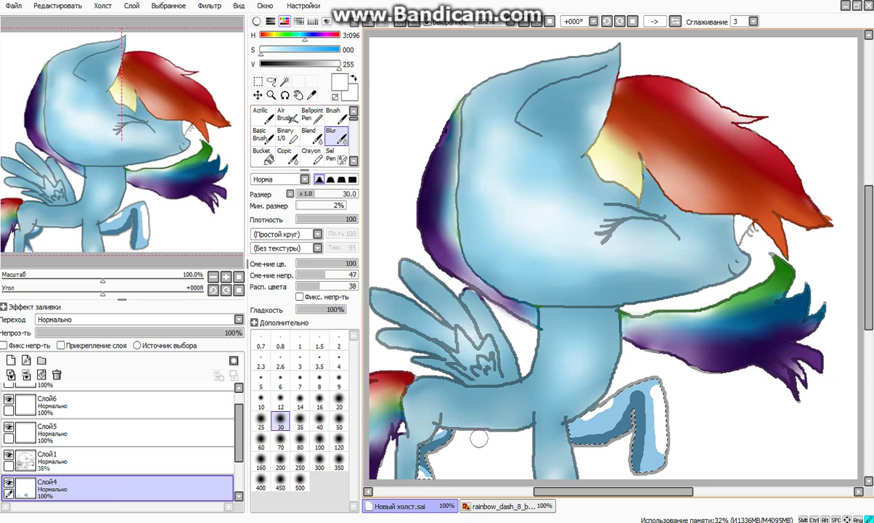
{"action": "mouse_move", "coordinate": [735, 381]}
{"action": "left_mouse_down"}
{"action": "mouse_move", "coordinate": [506, 436]}
{"action": "mouse_move", "coordinate": [685, 413]}
{"action": "mouse_move", "coordinate": [523, 439]}
{"action": "mouse_move", "coordinate": [810, 424]}
{"action": "mouse_move", "coordinate": [771, 404]}
{"action": "mouse_move", "coordinate": [639, 461]}
{"action": "mouse_move", "coordinate": [734, 437]}
{"action": "mouse_move", "coordinate": [554, 459]}
{"action": "left_mouse_up"}
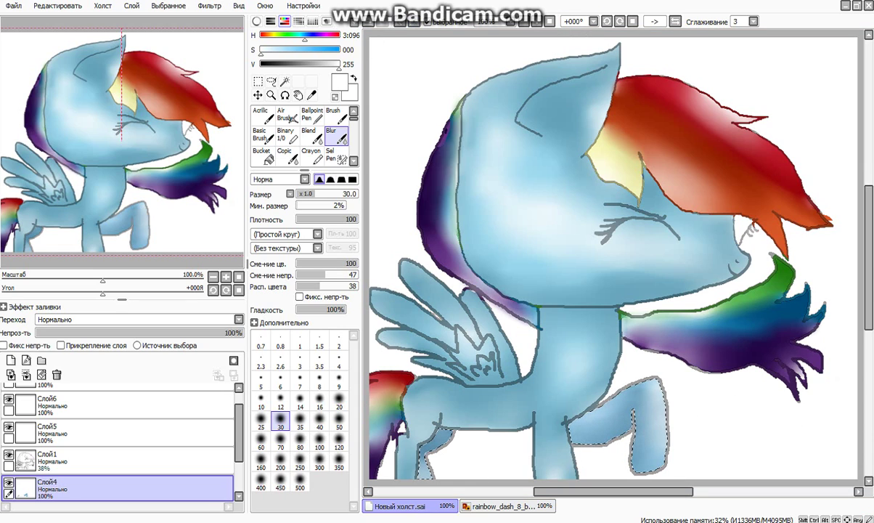
{"action": "left_click", "coordinate": [399, 22]}
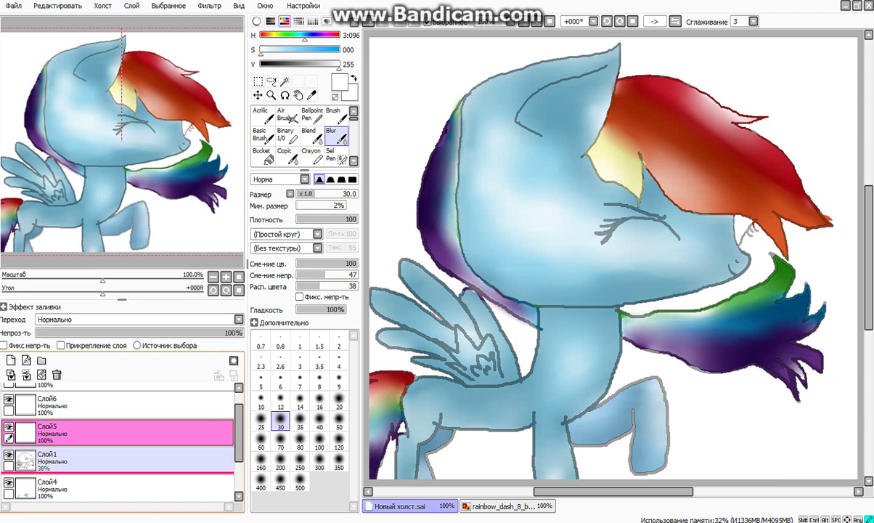